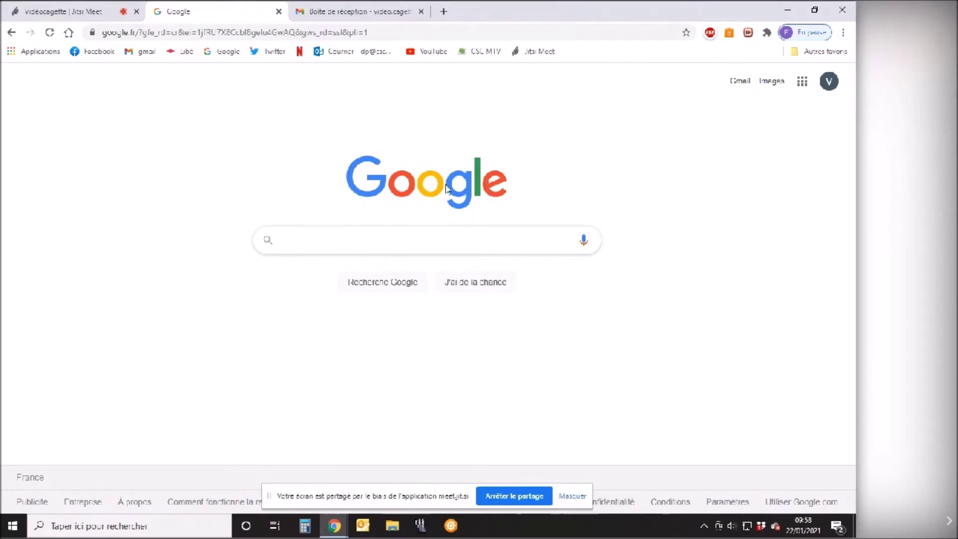
Search Google for 'cagette'.
{"action": "left_click", "coordinate": [327, 241]}
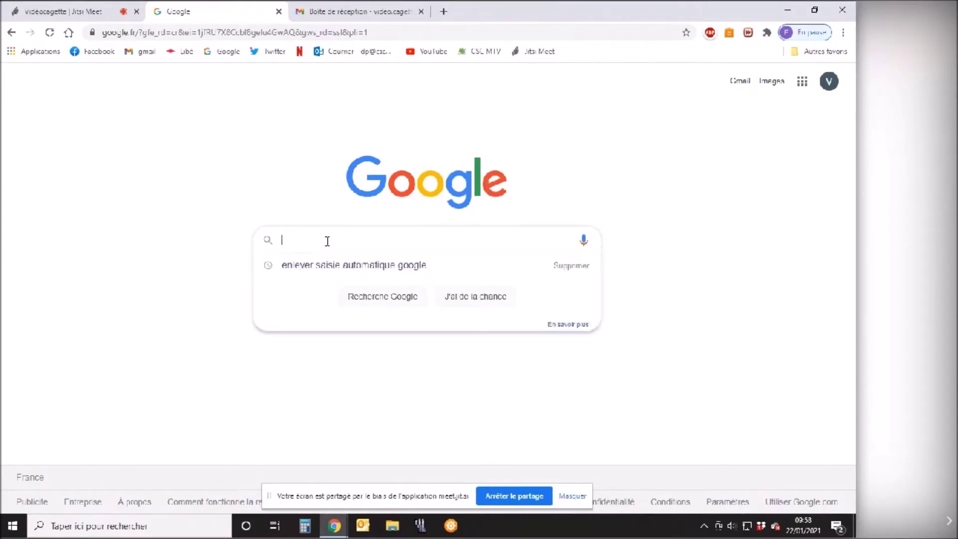
{"action": "type", "text": "cagette"}
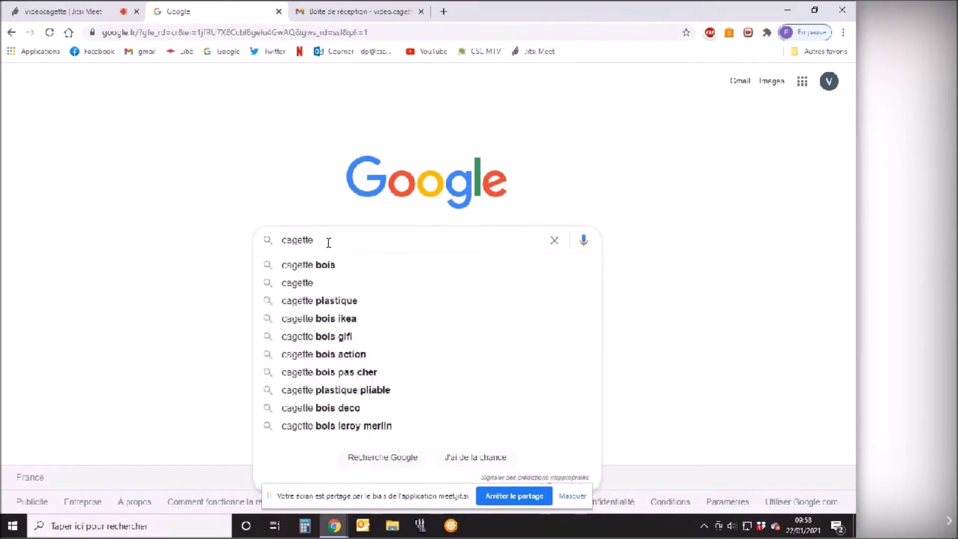
{"action": "key", "text": "Return"}
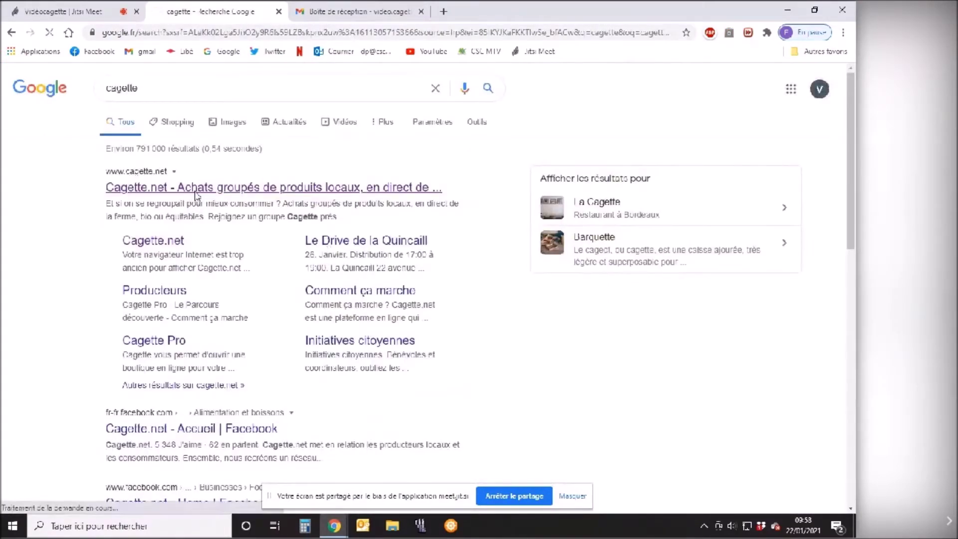
Open the Cagette.net site and search for groups near 'route de Schirmeck'.
{"action": "left_click", "coordinate": [195, 188]}
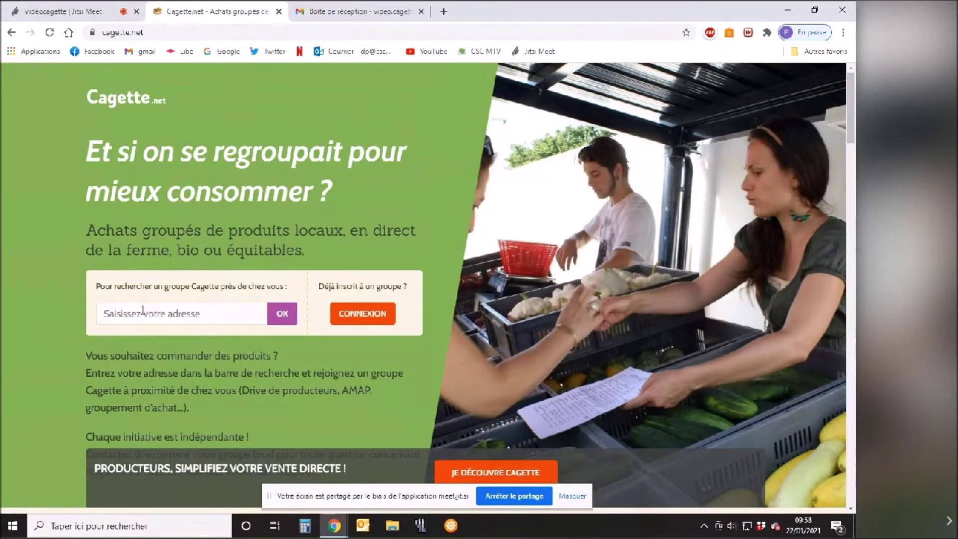
{"action": "type", "text": "route de Sch"}
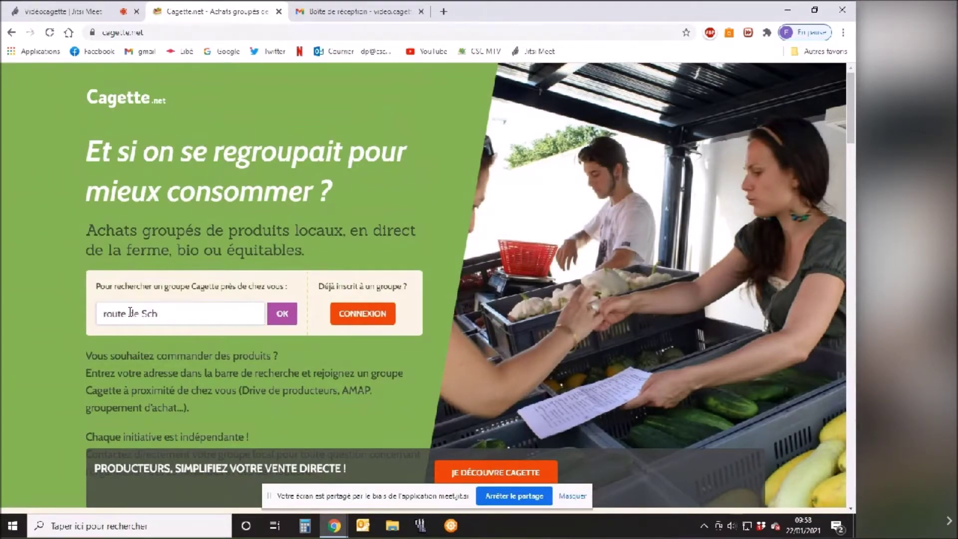
{"action": "type", "text": "irmeck"}
{"action": "left_click", "coordinate": [282, 313]}
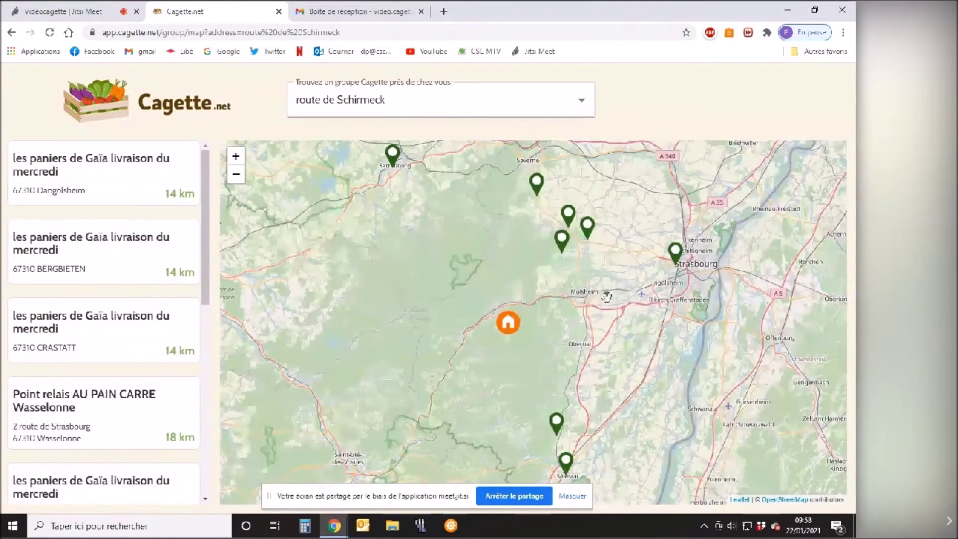
Move the groups map over Strasbourg/Lingolsheim and open the Montagne Verte group page.
{"action": "left_click_drag", "start_coordinate": [650, 283], "coordinate": [399, 276]}
{"action": "scroll", "coordinate": [399, 275], "scroll_direction": "up", "scroll_amount": 2}
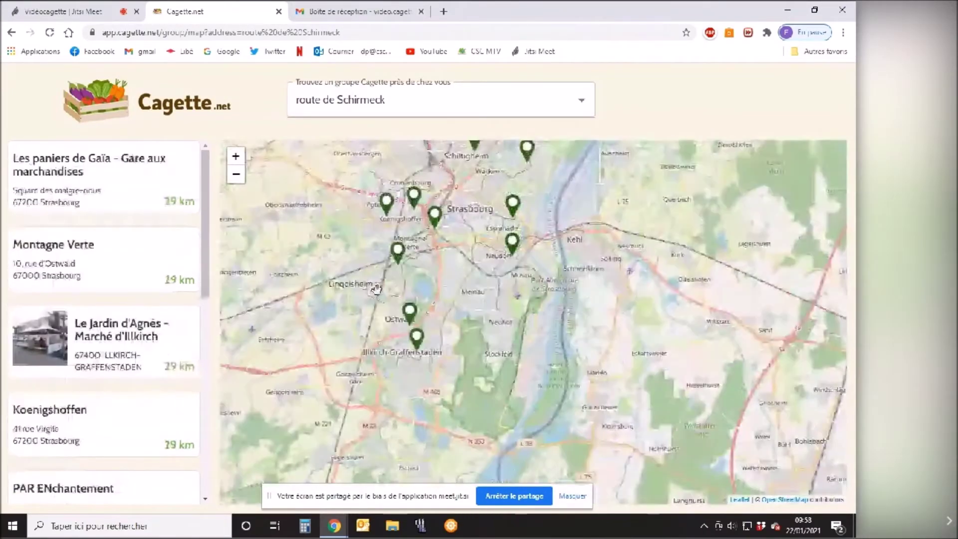
{"action": "scroll", "coordinate": [376, 289], "scroll_direction": "up", "scroll_amount": 2}
{"action": "mouse_move", "coordinate": [571, 204]}
{"action": "left_mouse_down"}
{"action": "mouse_move", "coordinate": [423, 234]}
{"action": "mouse_move", "coordinate": [425, 259]}
{"action": "mouse_move", "coordinate": [454, 252]}
{"action": "mouse_move", "coordinate": [450, 271]}
{"action": "left_mouse_up"}
{"action": "scroll", "coordinate": [427, 255], "scroll_direction": "up", "scroll_amount": 1}
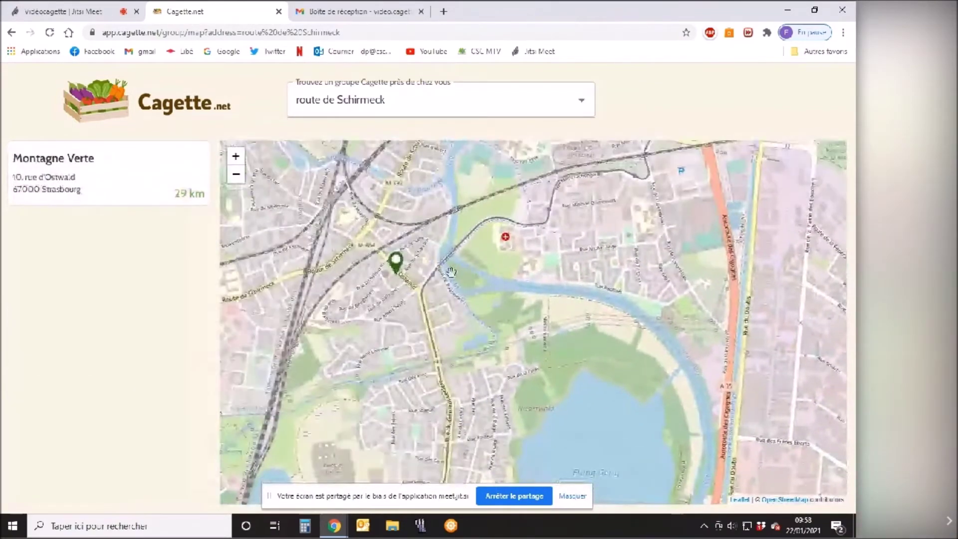
{"action": "mouse_move", "coordinate": [66, 166]}
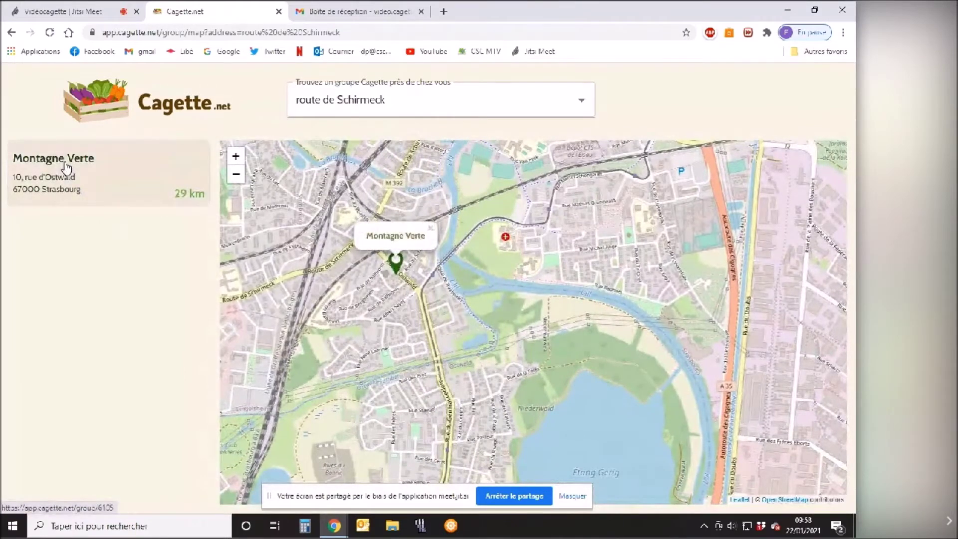
{"action": "left_click", "coordinate": [66, 166]}
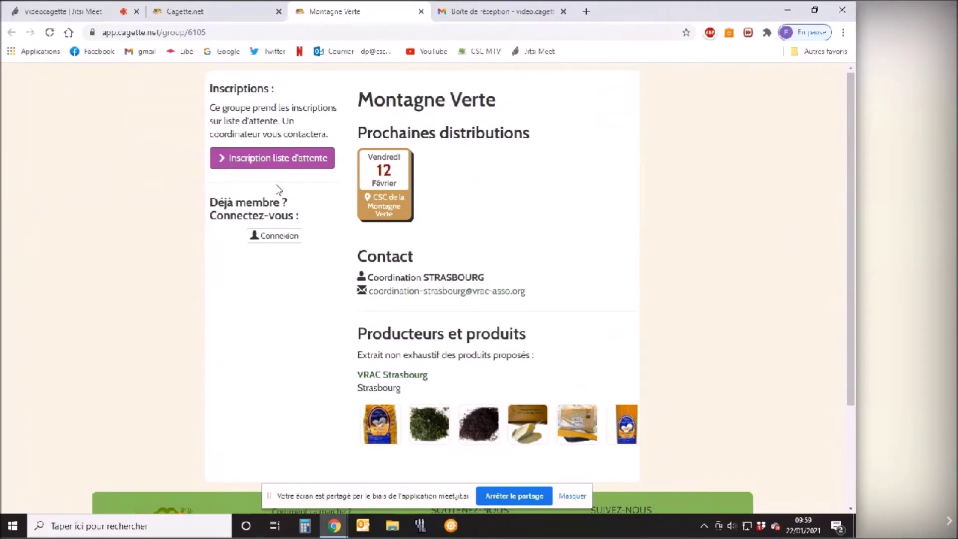
Submit a waitlist request with first name, last name, e-mail and message 'Je souhaite participer à VRAC'.
{"action": "left_click", "coordinate": [267, 157]}
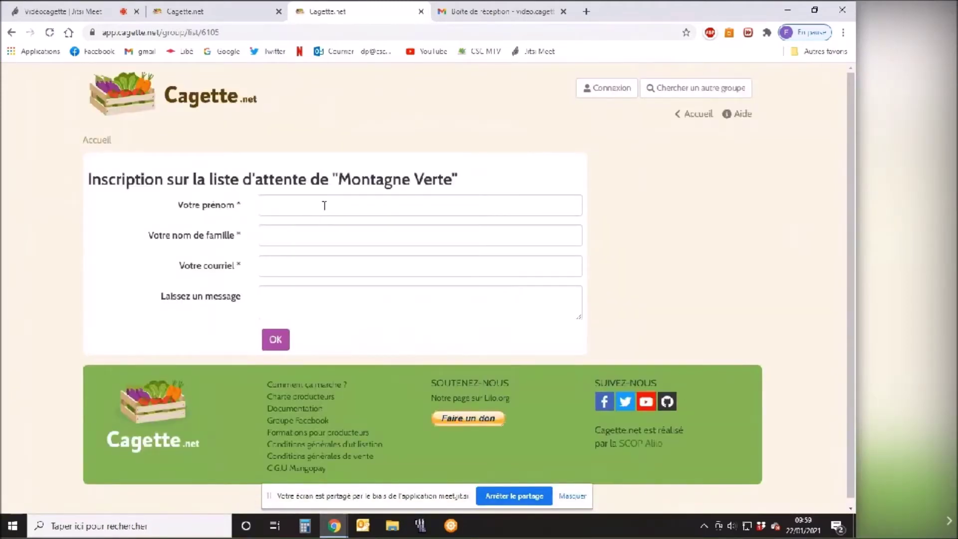
{"action": "left_click", "coordinate": [297, 206]}
{"action": "type", "text": "video"}
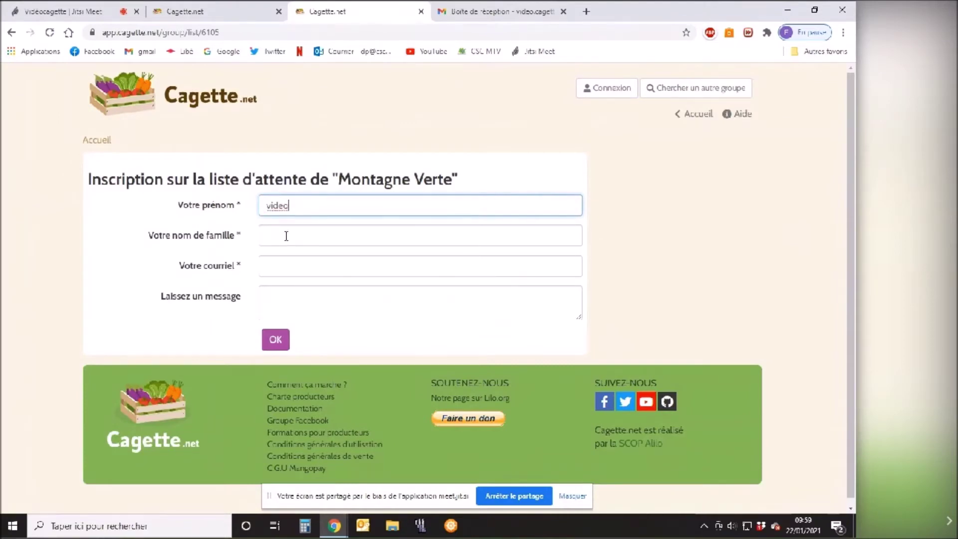
{"action": "left_click", "coordinate": [286, 236]}
{"action": "type", "text": "cagette"}
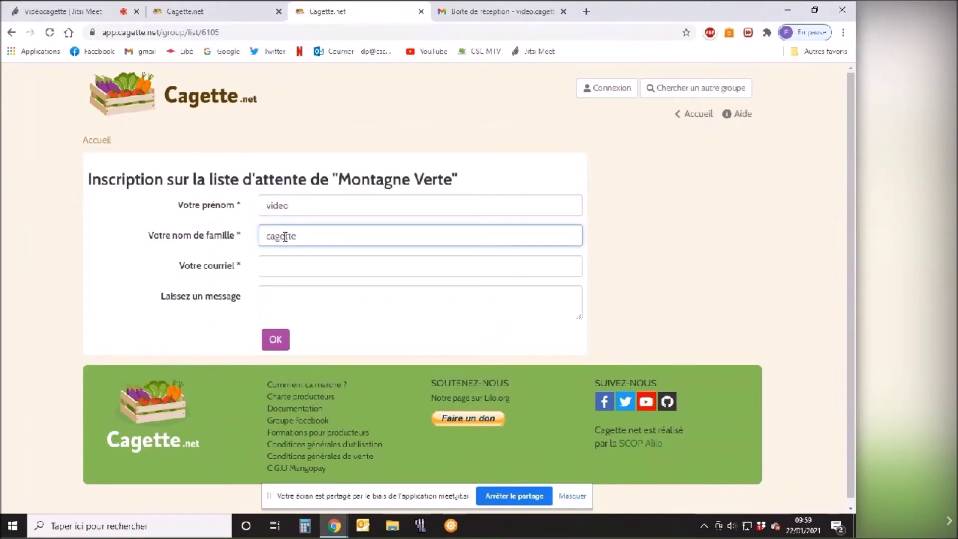
{"action": "left_click", "coordinate": [287, 266]}
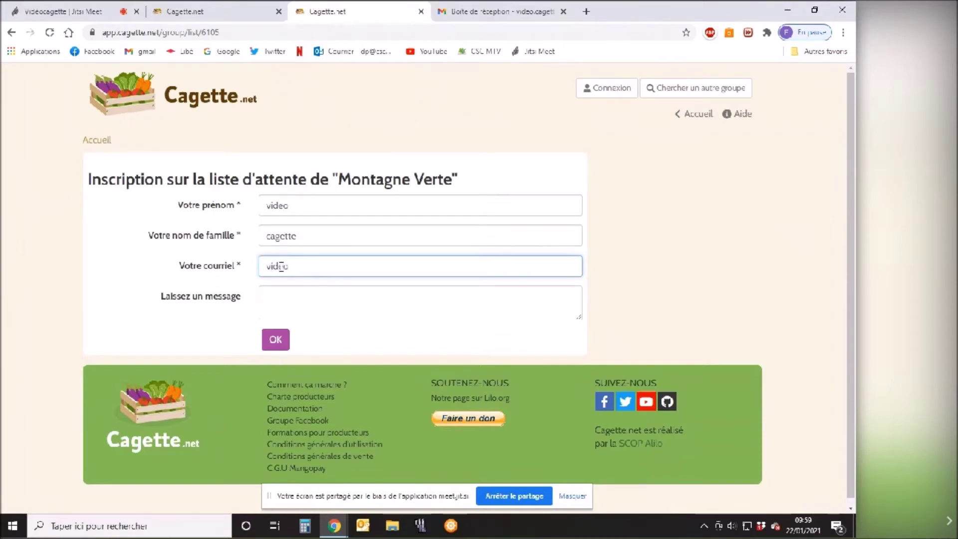
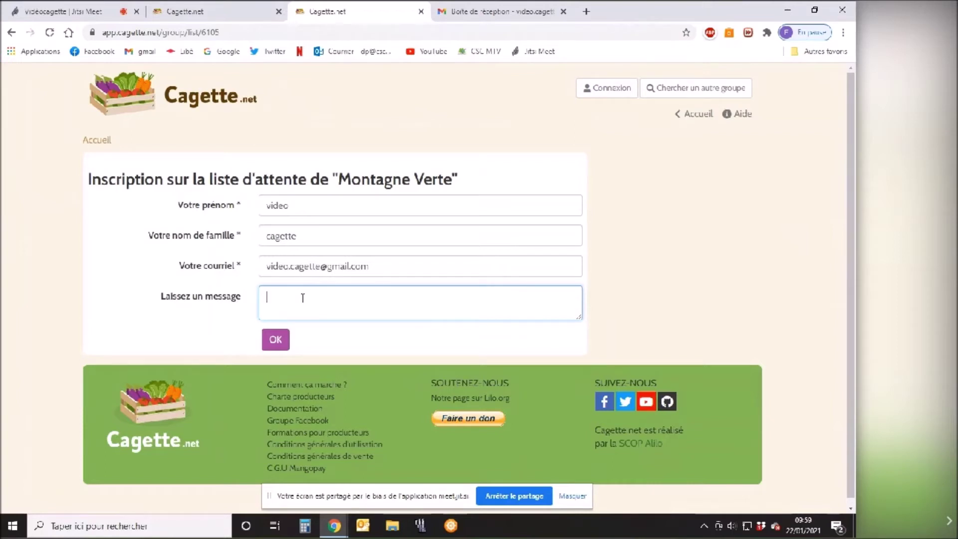
{"action": "type", "text": "Je souhaite participer à VRAC"}
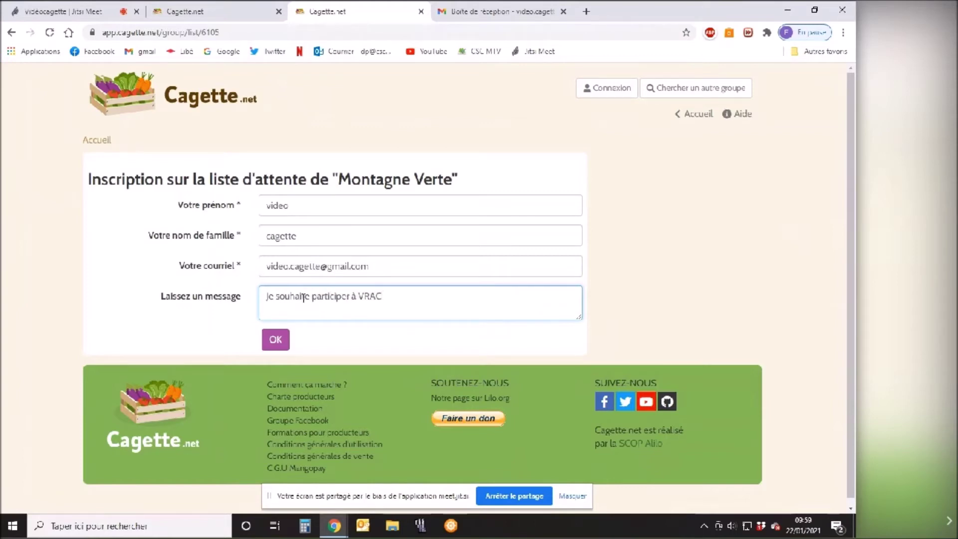
{"action": "left_click", "coordinate": [275, 339]}
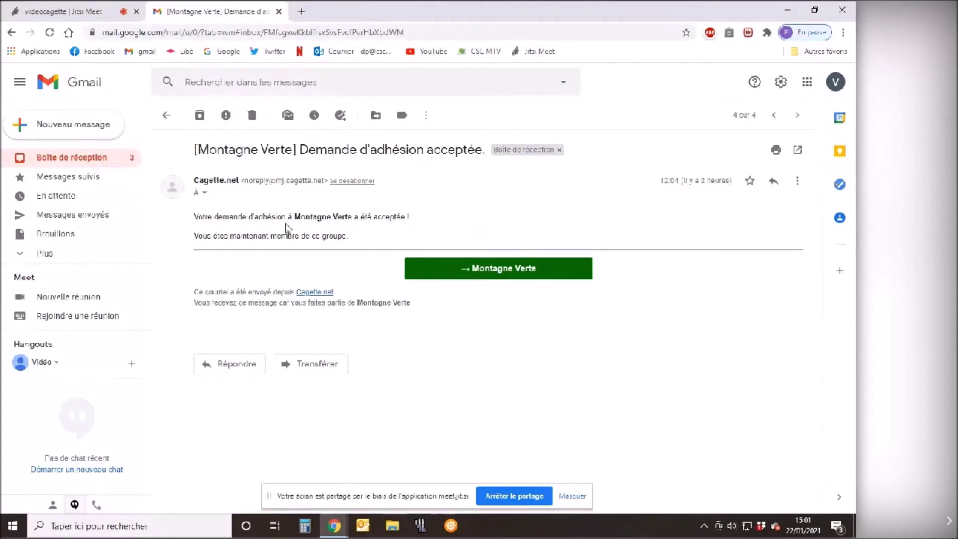
Open the Montagne Verte group from the 'Demande d'adhésion acceptée' e-mail.
{"action": "left_click", "coordinate": [474, 270]}
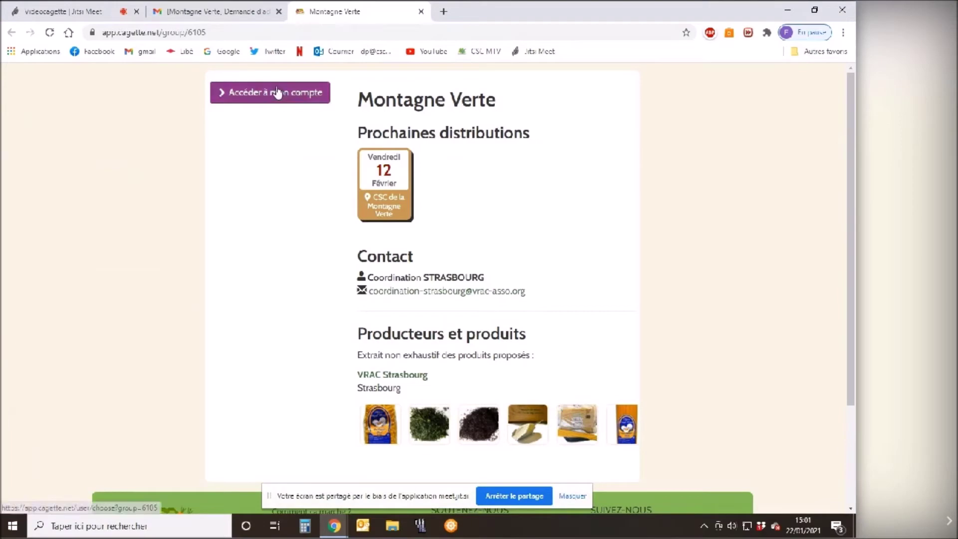
Go to the Montagne Verte account page and start an order for Friday 12 February.
{"action": "left_click", "coordinate": [260, 99]}
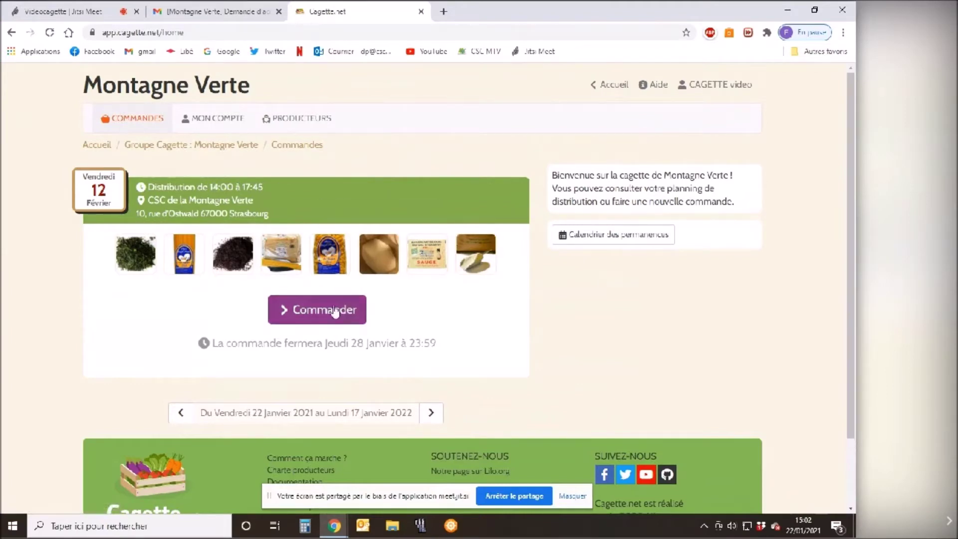
{"action": "left_click", "coordinate": [311, 317]}
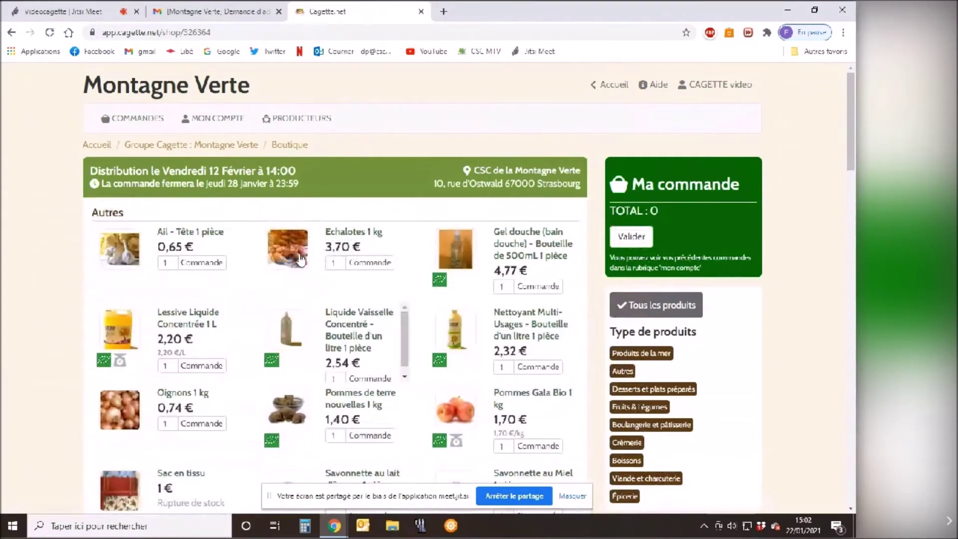
Add Echalotes and change their quantity from 1 to 0,2 kg, making the total 0.74.
{"action": "scroll", "coordinate": [299, 259], "scroll_direction": "down", "scroll_amount": 1}
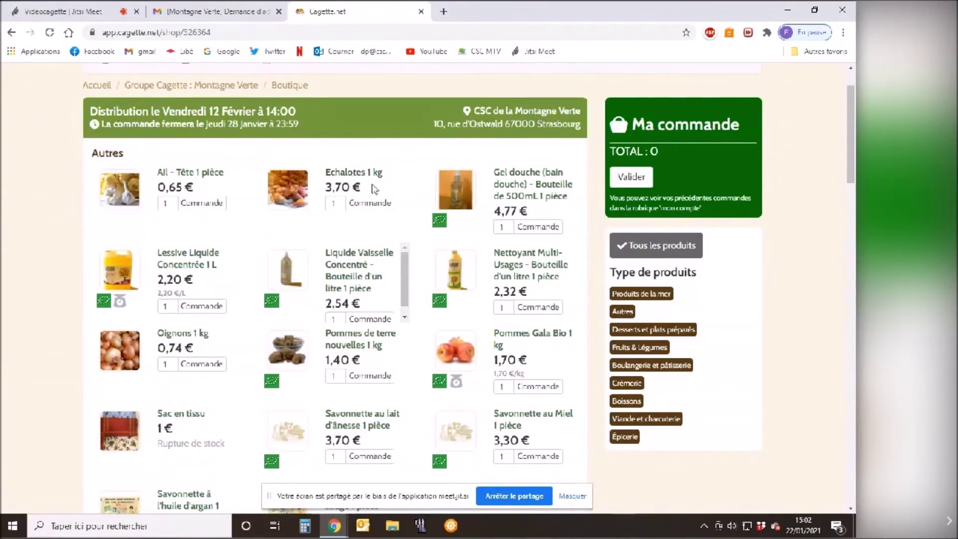
{"action": "left_click", "coordinate": [334, 204]}
{"action": "left_click", "coordinate": [378, 205]}
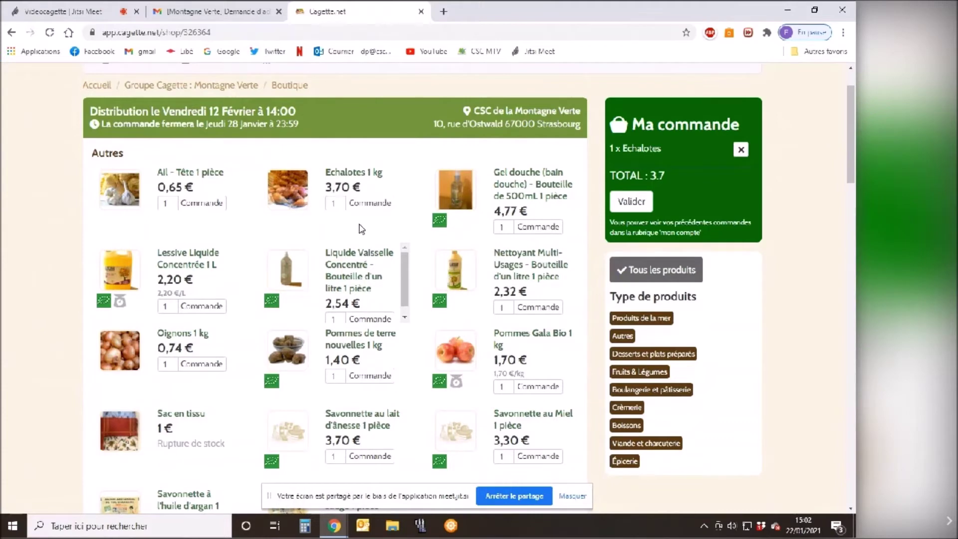
{"action": "left_click", "coordinate": [337, 203]}
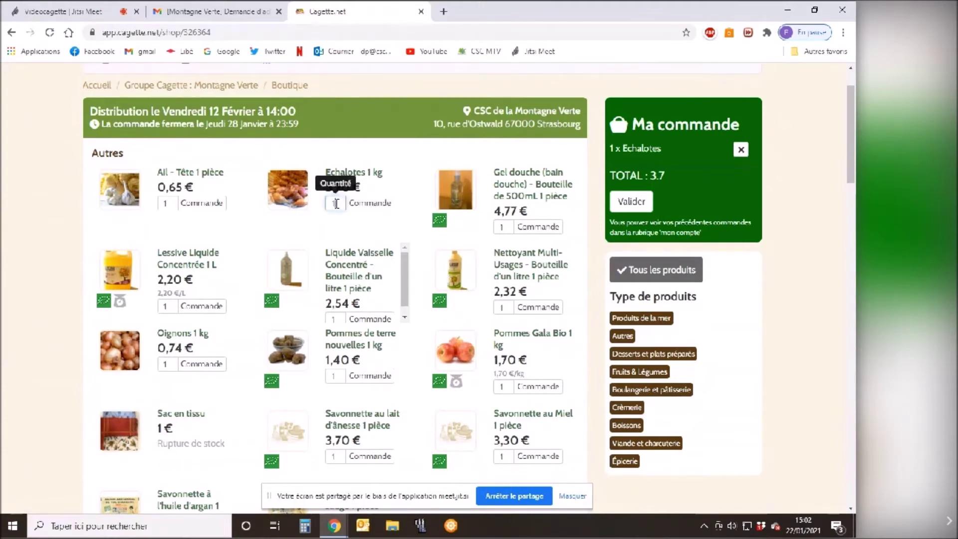
{"action": "key", "text": "BackSpace"}
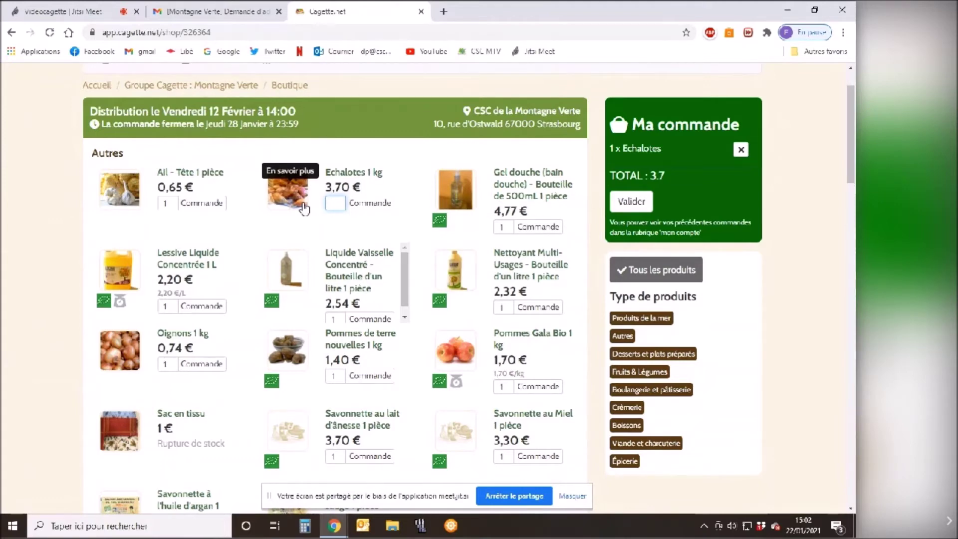
{"action": "type", "text": "0,2"}
{"action": "left_click", "coordinate": [412, 196]}
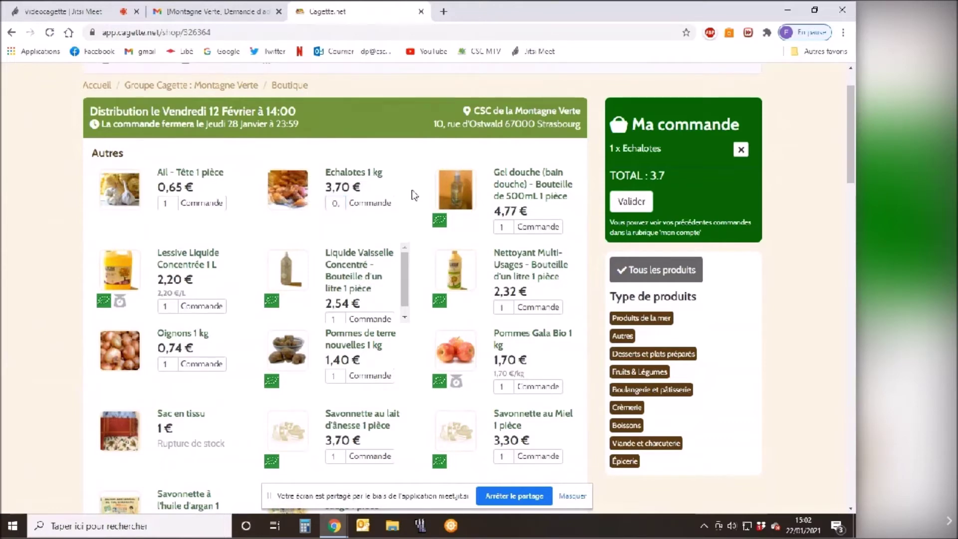
{"action": "left_click", "coordinate": [365, 208]}
{"action": "left_click", "coordinate": [370, 203]}
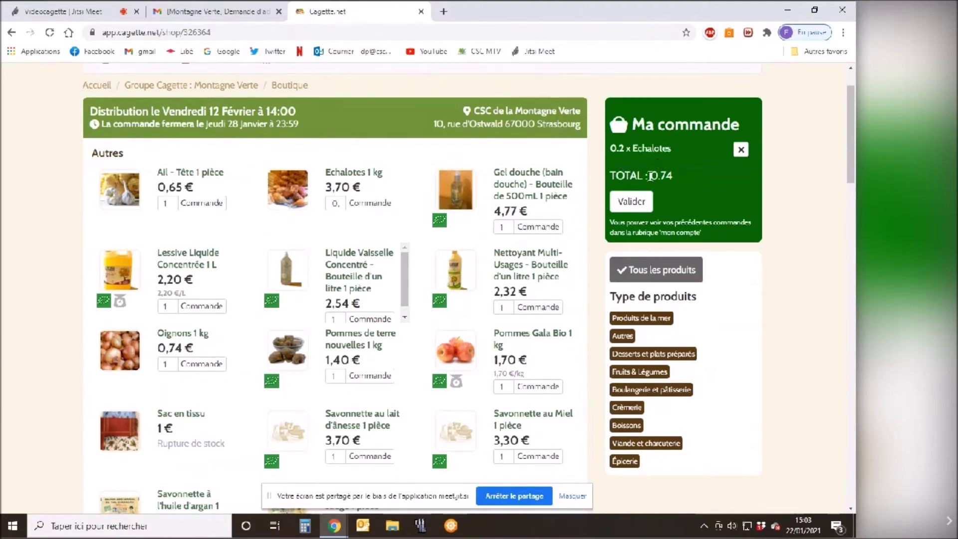
Open the Huile d'olive - Vrac product sheet in Épicerie and highlight its 5L container note.
{"action": "scroll", "coordinate": [384, 281], "scroll_direction": "down", "scroll_amount": 2}
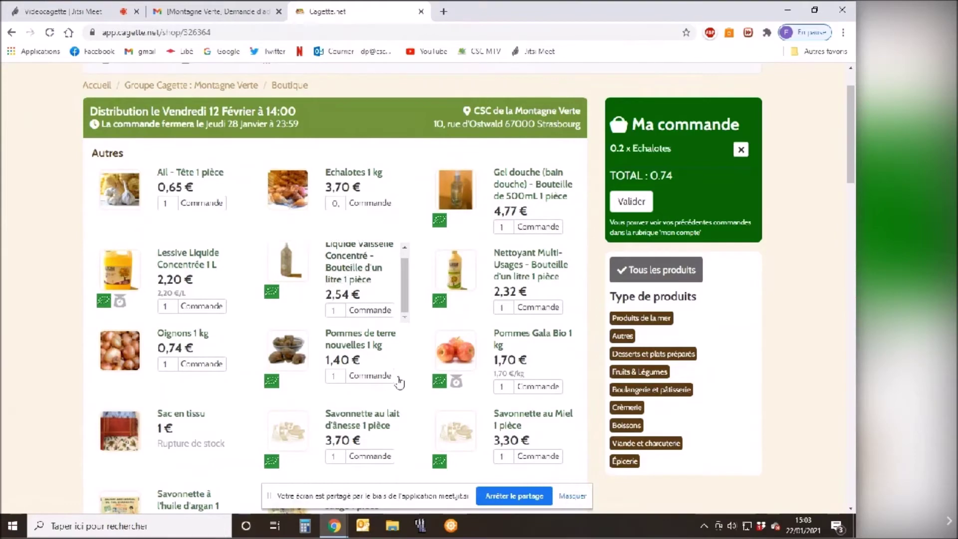
{"action": "scroll", "coordinate": [461, 314], "scroll_direction": "down", "scroll_amount": 5}
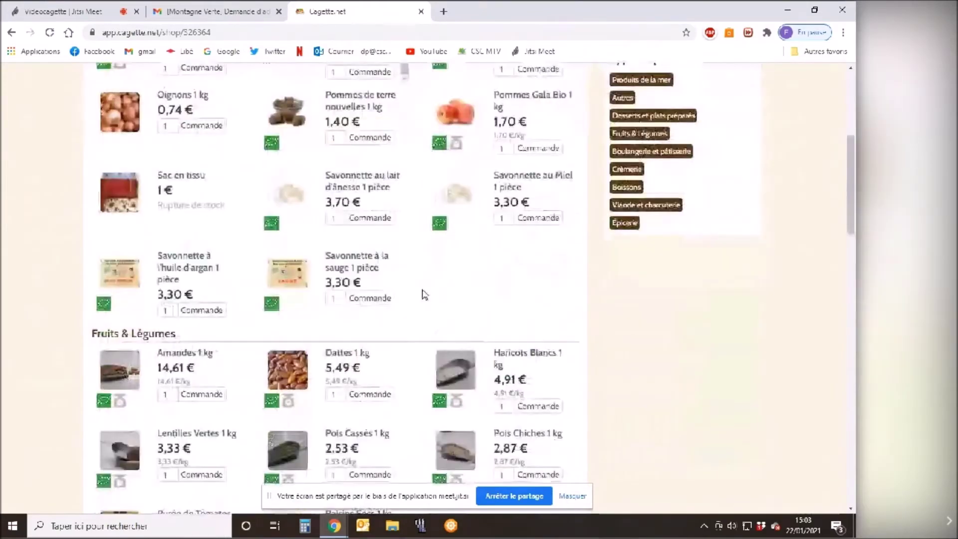
{"action": "scroll", "coordinate": [423, 294], "scroll_direction": "down", "scroll_amount": 5}
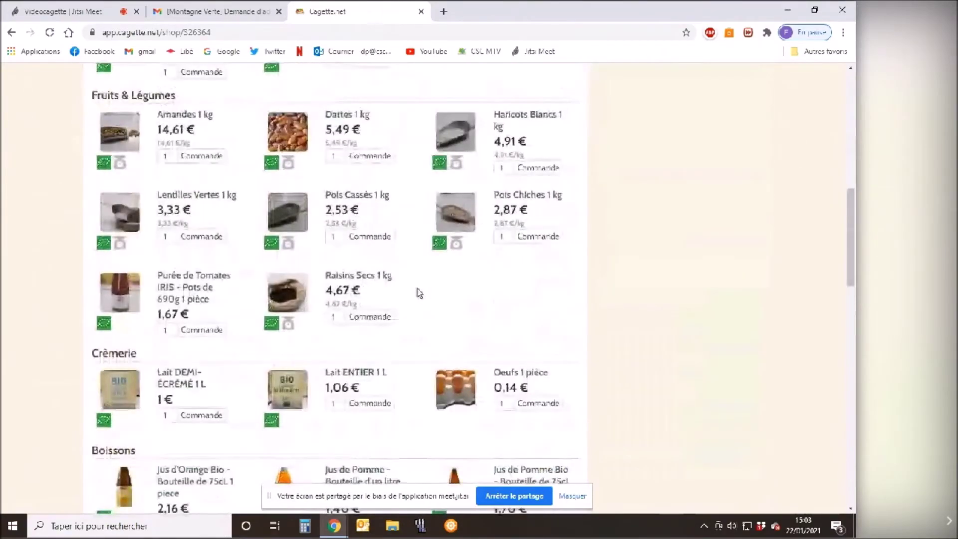
{"action": "scroll", "coordinate": [418, 292], "scroll_direction": "down", "scroll_amount": 6}
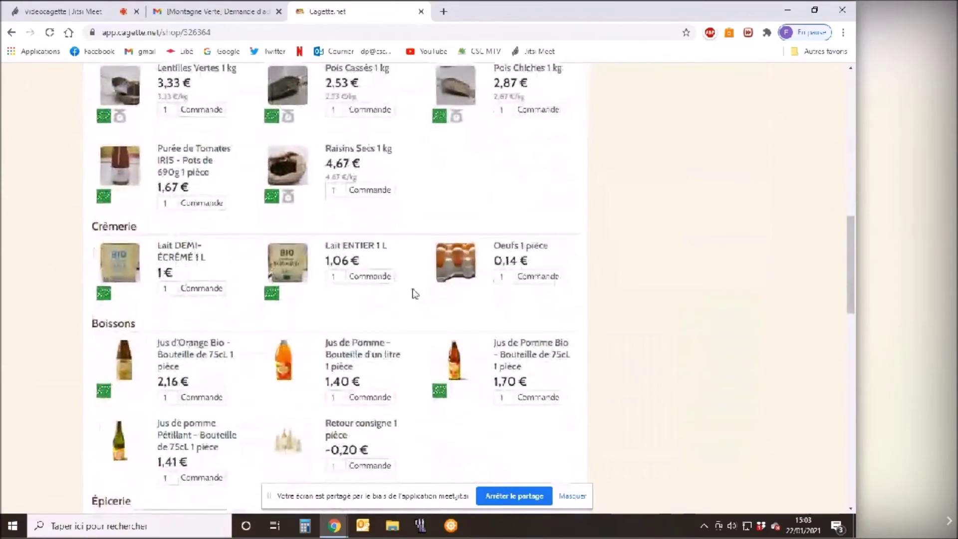
{"action": "scroll", "coordinate": [413, 295], "scroll_direction": "down", "scroll_amount": 5}
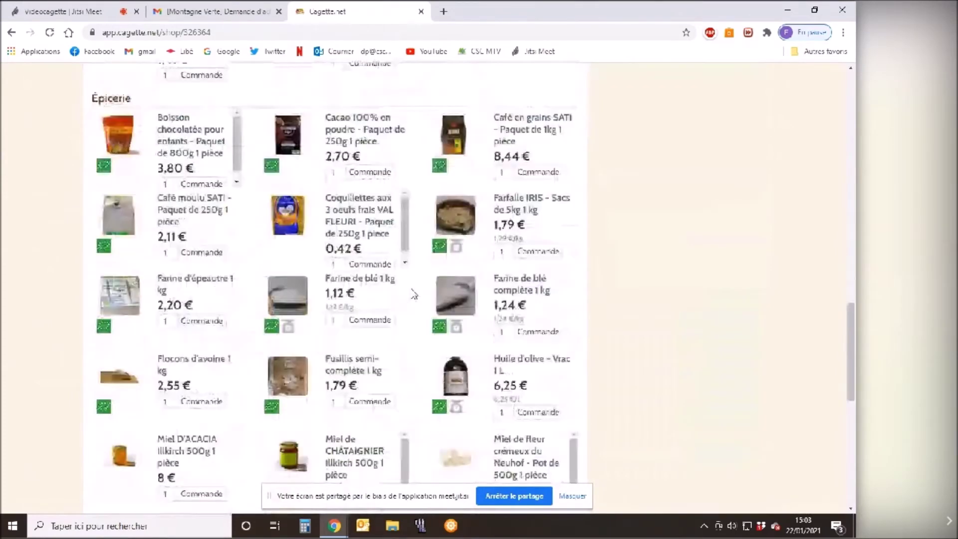
{"action": "scroll", "coordinate": [413, 294], "scroll_direction": "down", "scroll_amount": 1}
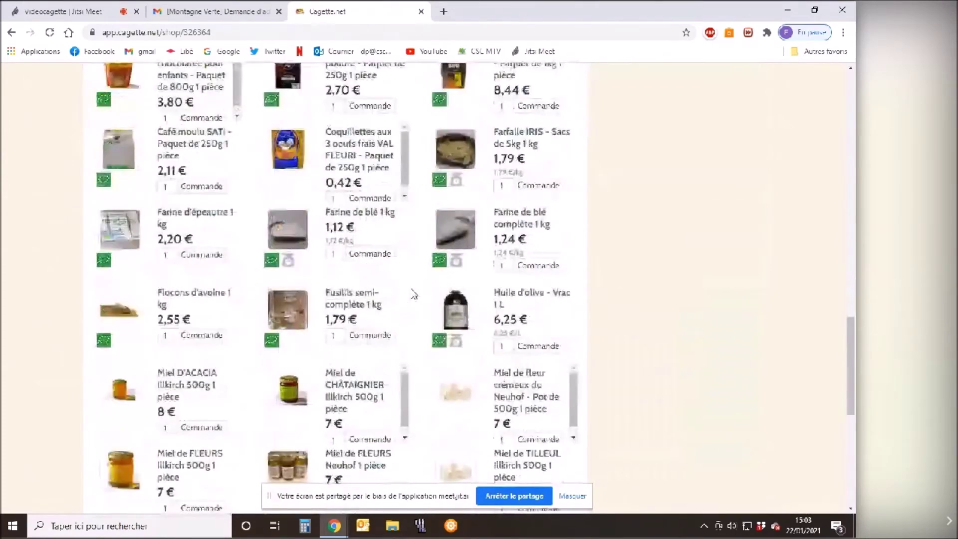
{"action": "left_click", "coordinate": [517, 298]}
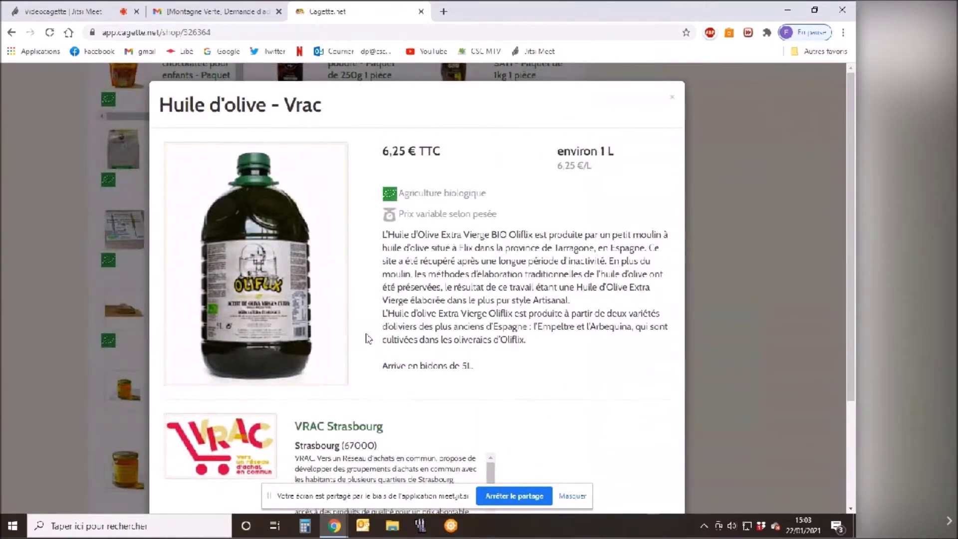
{"action": "left_click_drag", "start_coordinate": [382, 367], "coordinate": [473, 368]}
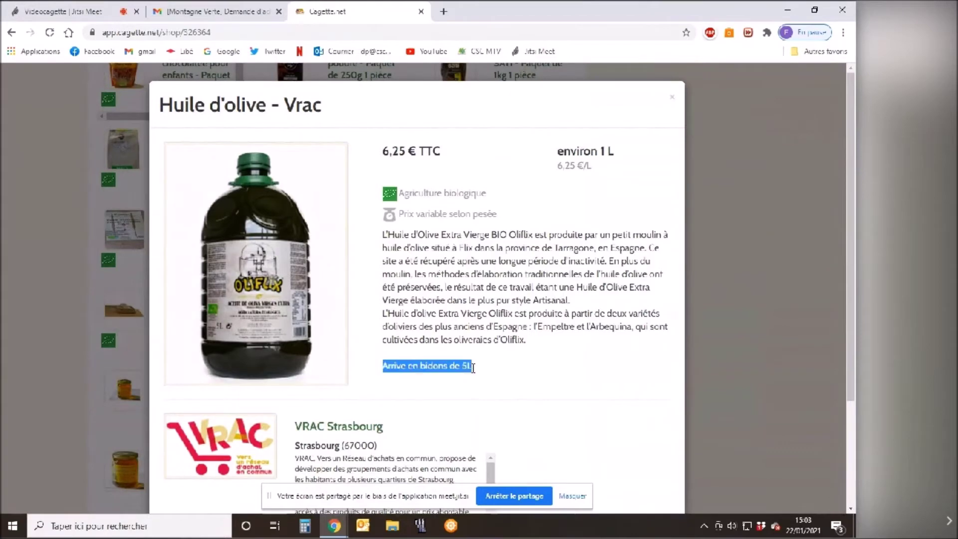
{"action": "left_click", "coordinate": [487, 375]}
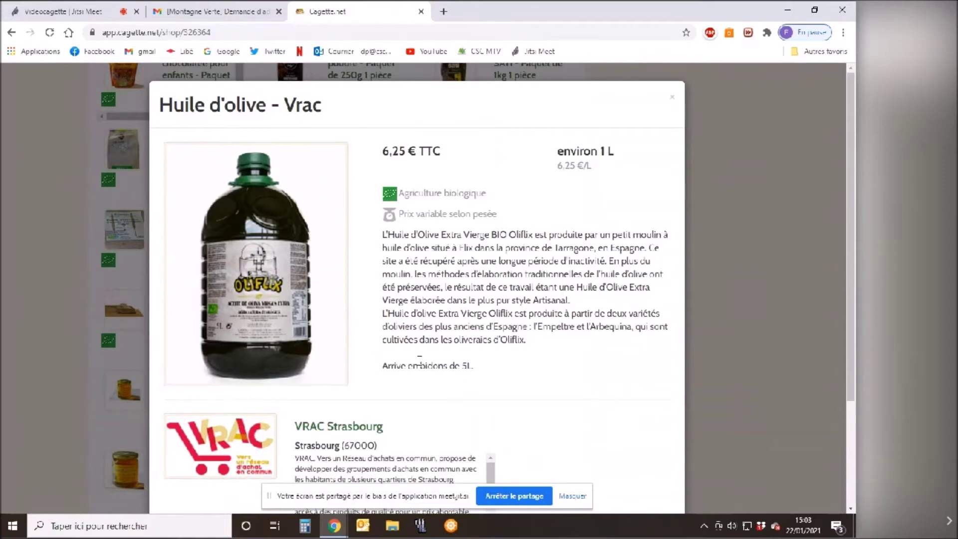
{"action": "left_click_drag", "start_coordinate": [465, 365], "coordinate": [473, 367]}
Add 5 of Huile d'olive - Vrac to the order.
{"action": "left_click", "coordinate": [672, 96]}
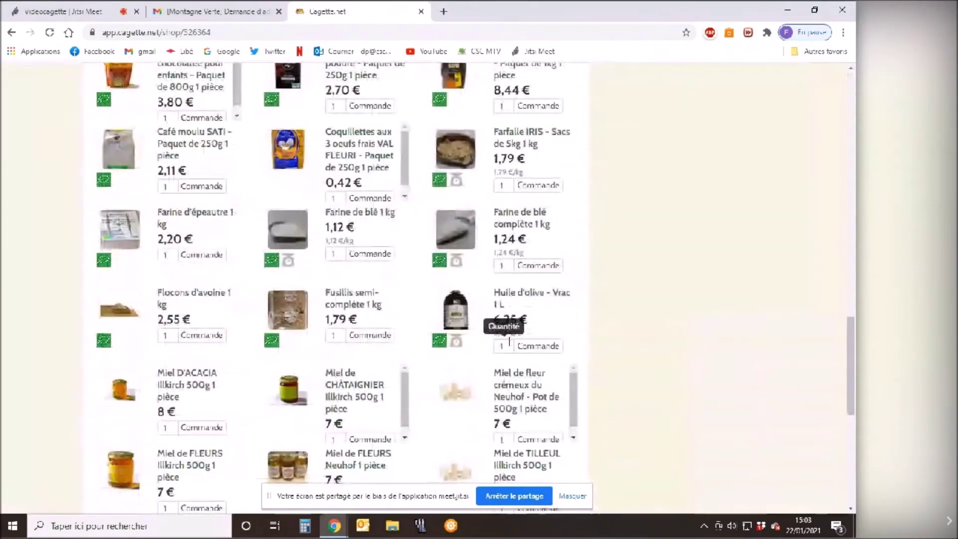
{"action": "left_click", "coordinate": [501, 346]}
{"action": "key", "text": "BackSpace"}
{"action": "type", "text": "5"}
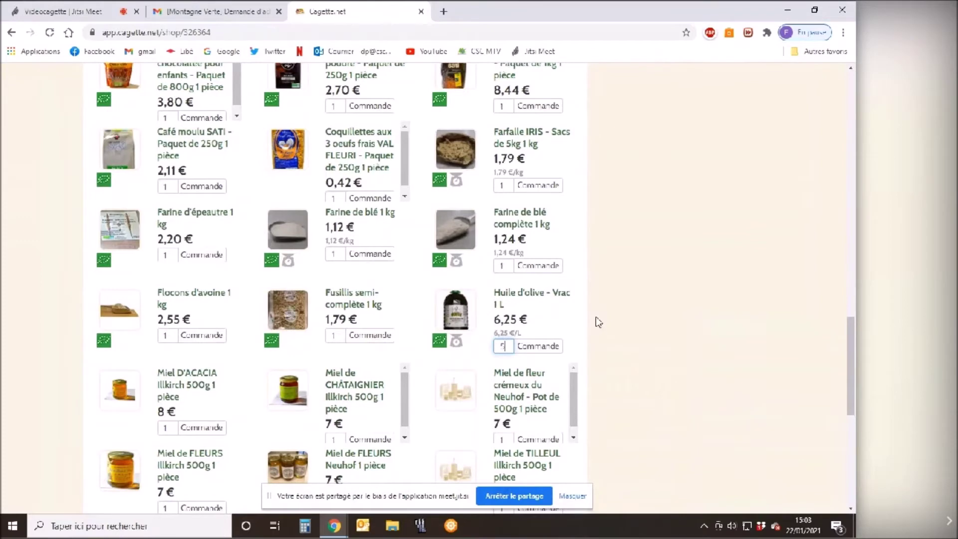
{"action": "left_click", "coordinate": [544, 345]}
Add 2 bottles of Jus de Pomme Bio 75cL, bringing the total to 35.39.
{"action": "scroll", "coordinate": [656, 197], "scroll_direction": "up", "scroll_amount": 20}
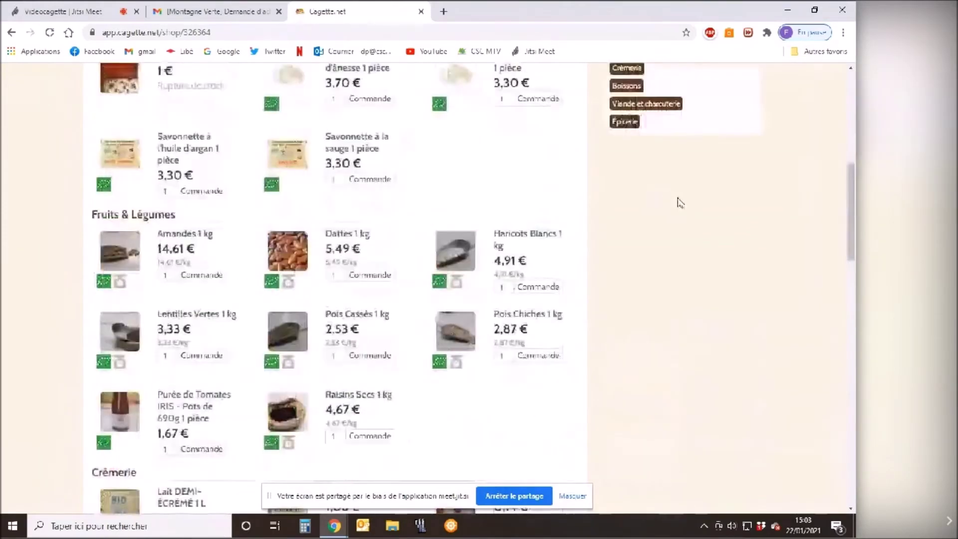
{"action": "scroll", "coordinate": [679, 202], "scroll_direction": "up", "scroll_amount": 3}
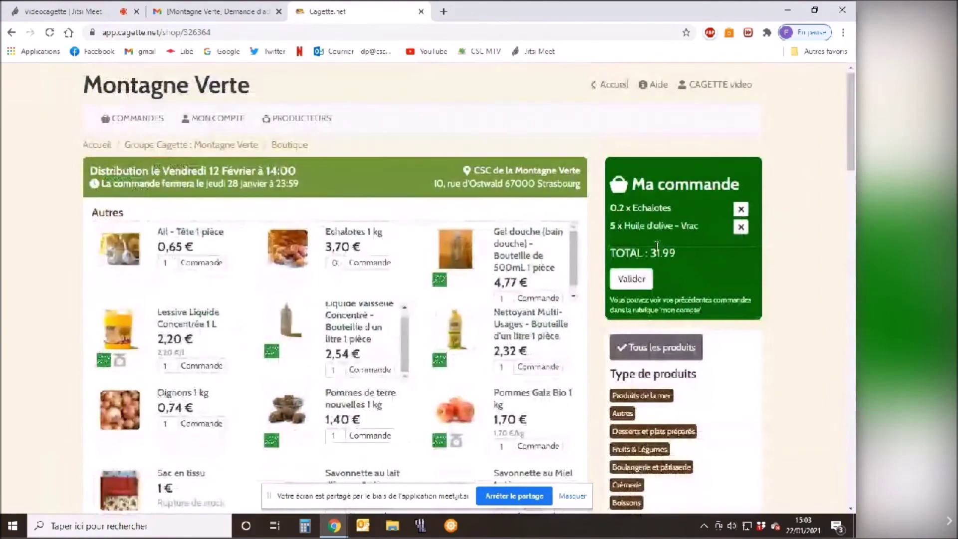
{"action": "scroll", "coordinate": [335, 294], "scroll_direction": "down", "scroll_amount": 15}
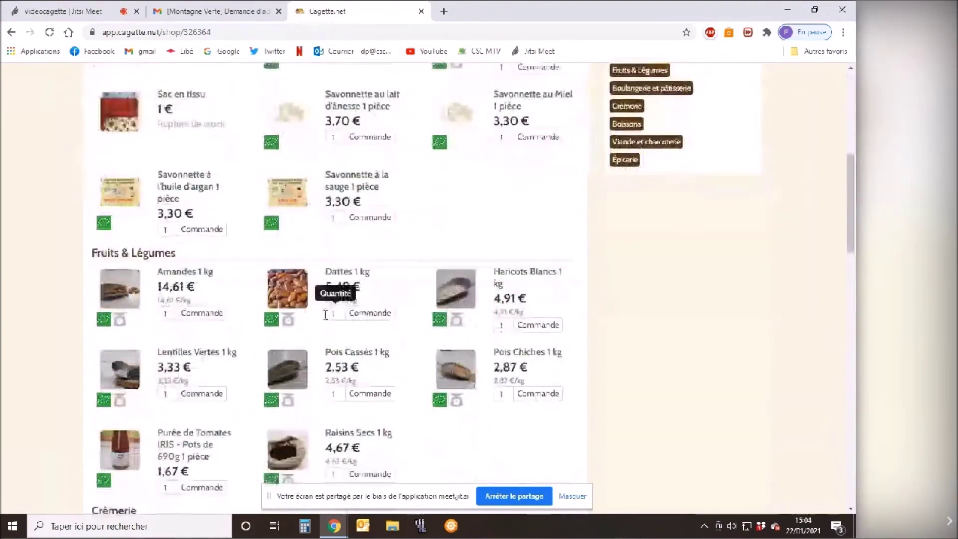
{"action": "scroll", "coordinate": [327, 314], "scroll_direction": "down", "scroll_amount": 12}
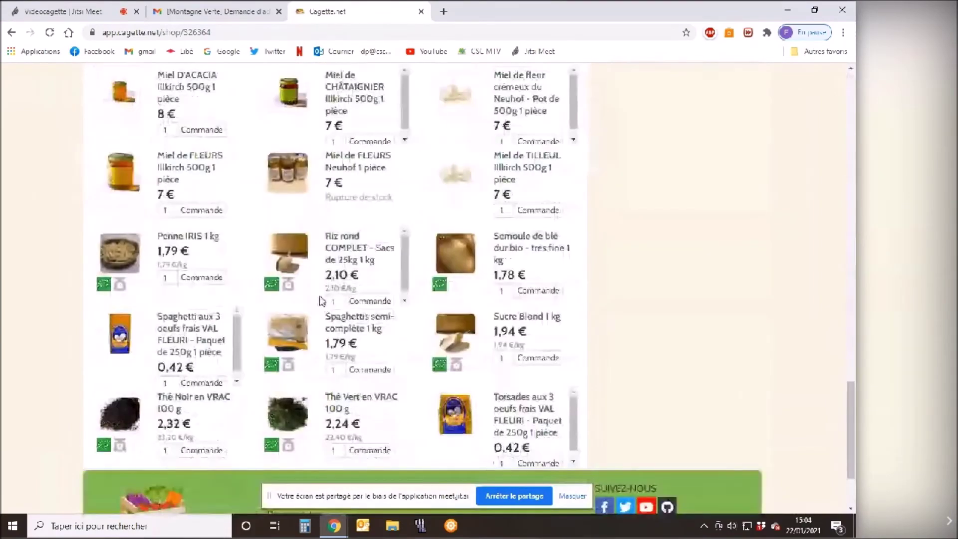
{"action": "scroll", "coordinate": [286, 274], "scroll_direction": "up", "scroll_amount": 10}
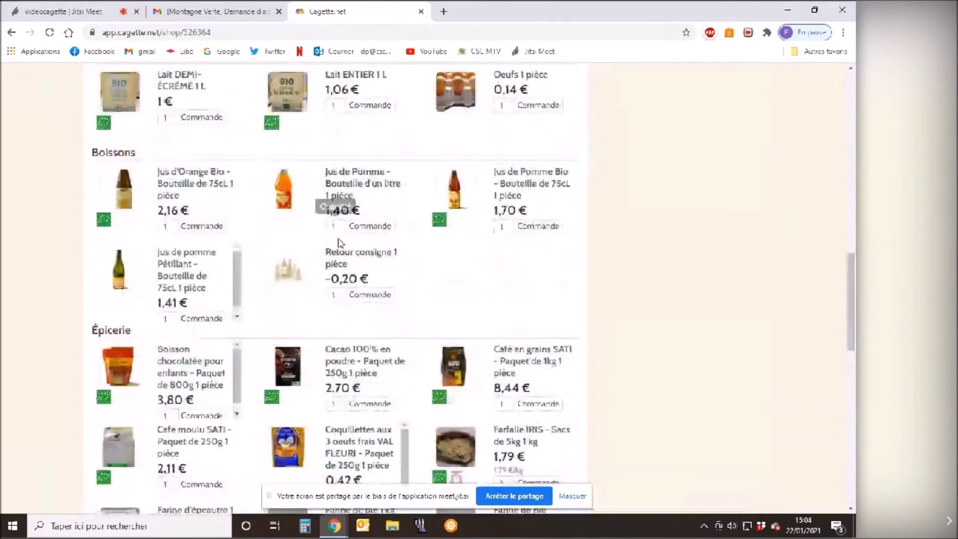
{"action": "left_click", "coordinate": [509, 223]}
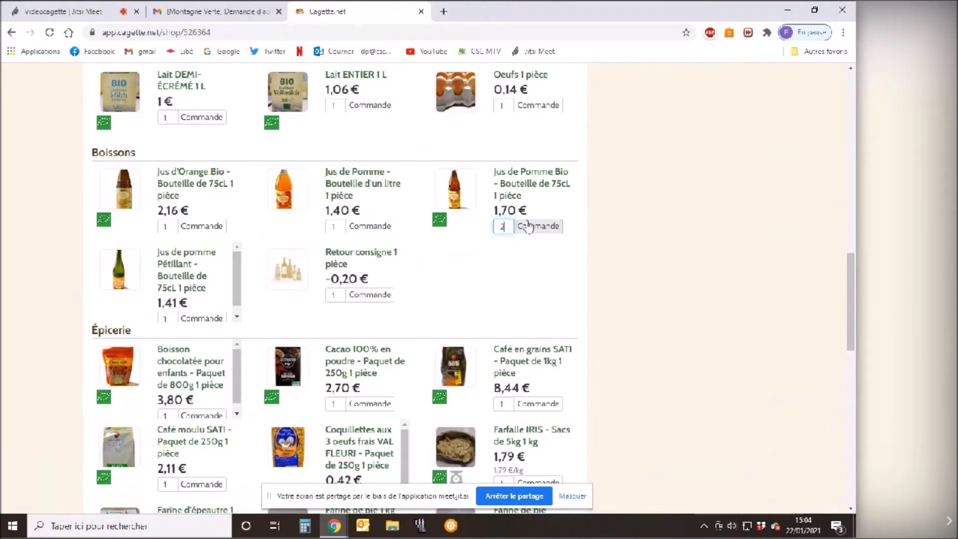
{"action": "left_click", "coordinate": [537, 227]}
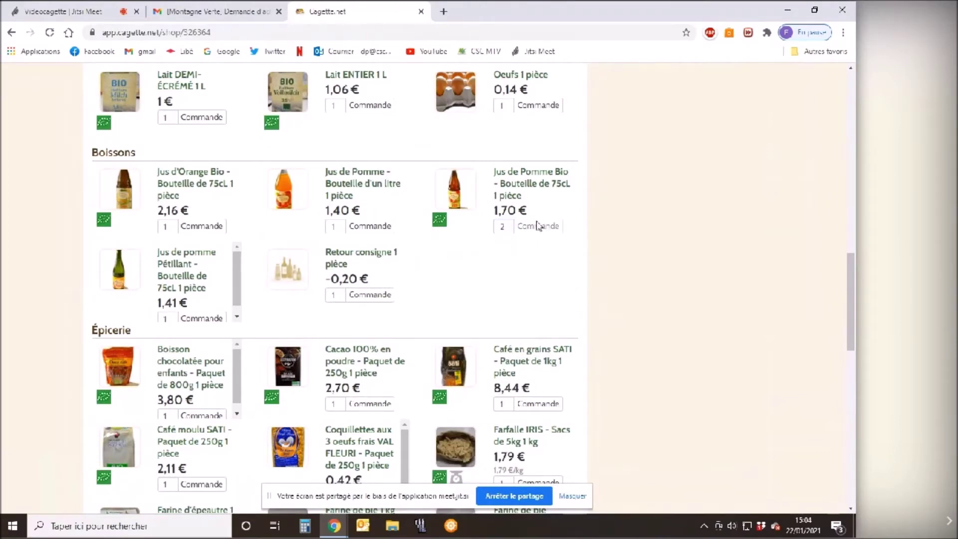
{"action": "scroll", "coordinate": [591, 204], "scroll_direction": "down", "scroll_amount": 5}
{"action": "scroll", "coordinate": [591, 202], "scroll_direction": "up", "scroll_amount": 20}
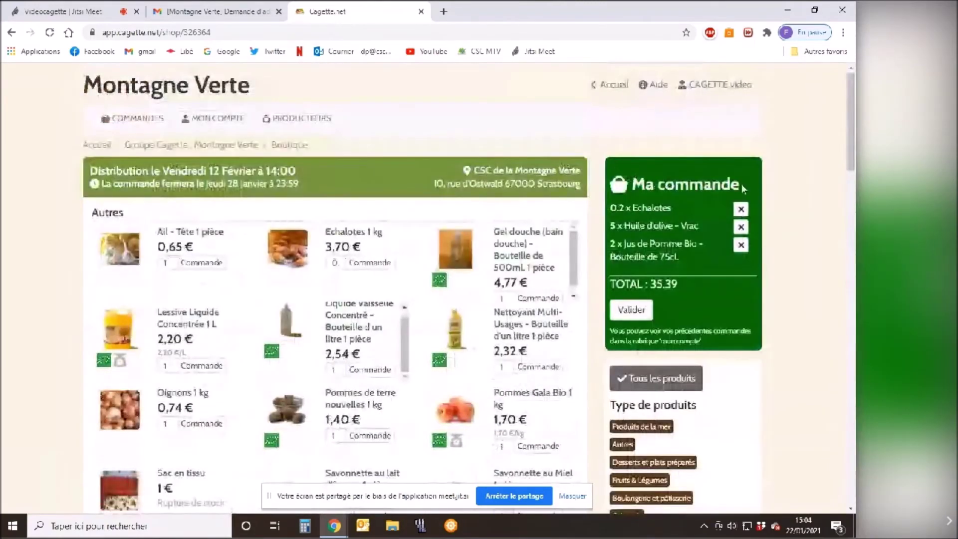
Confirm the 35.39 basket total and validate the order.
{"action": "left_click_drag", "start_coordinate": [649, 284], "coordinate": [685, 290]}
{"action": "left_click", "coordinate": [684, 285]}
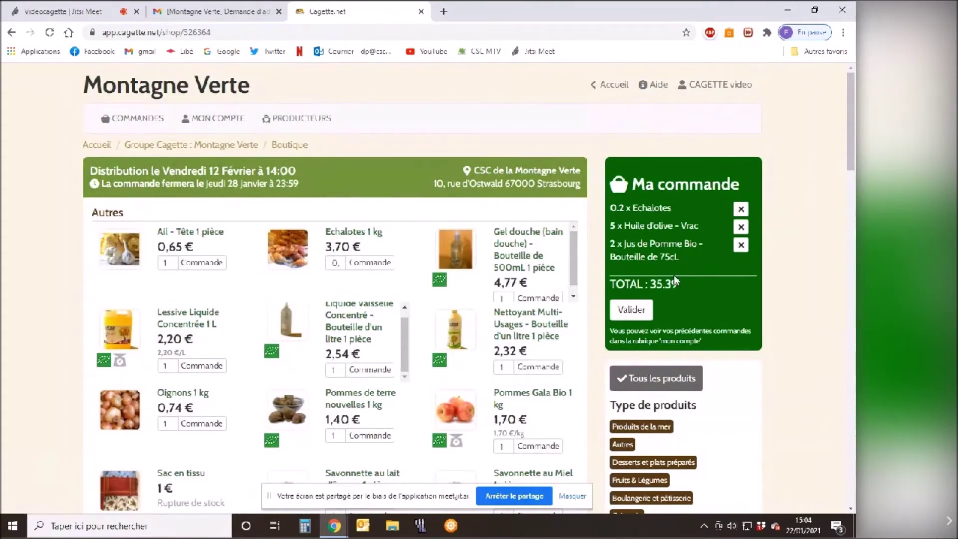
{"action": "double_click", "coordinate": [655, 284]}
{"action": "left_click", "coordinate": [630, 312]}
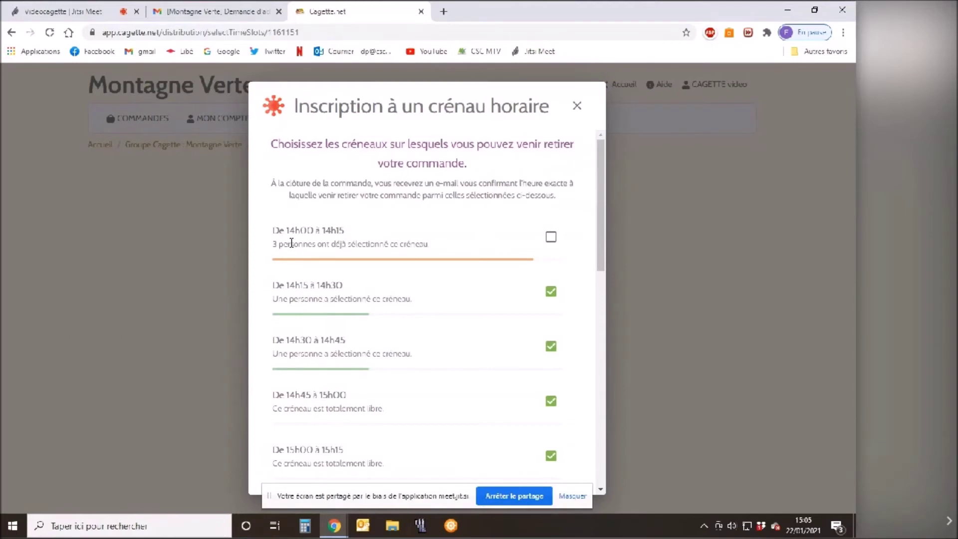
Untick the early pickup slots from 14h15 through 15h15.
{"action": "scroll", "coordinate": [497, 244], "scroll_direction": "down", "scroll_amount": 8}
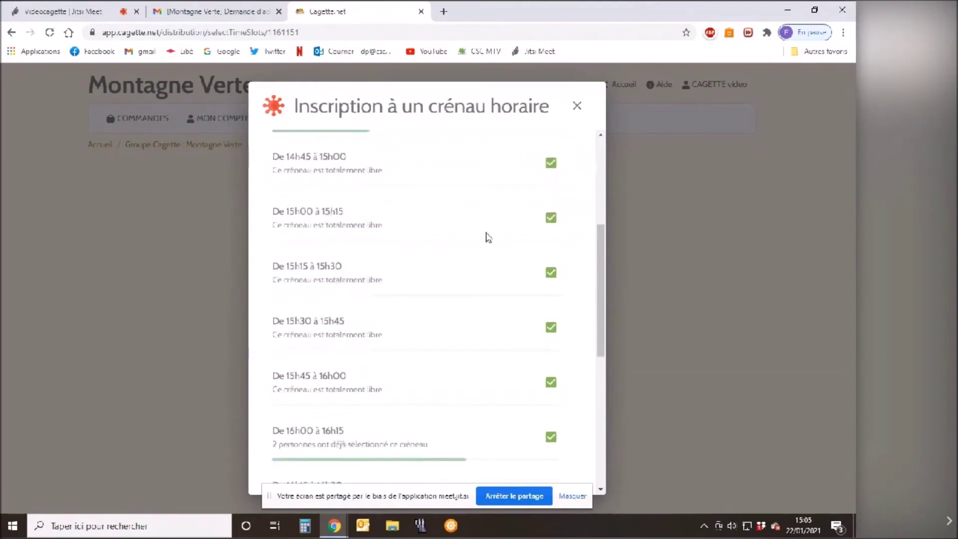
{"action": "scroll", "coordinate": [474, 227], "scroll_direction": "up", "scroll_amount": 8}
{"action": "scroll", "coordinate": [470, 227], "scroll_direction": "down", "scroll_amount": 10}
{"action": "scroll", "coordinate": [508, 222], "scroll_direction": "up", "scroll_amount": 5}
{"action": "scroll", "coordinate": [507, 219], "scroll_direction": "up", "scroll_amount": 5}
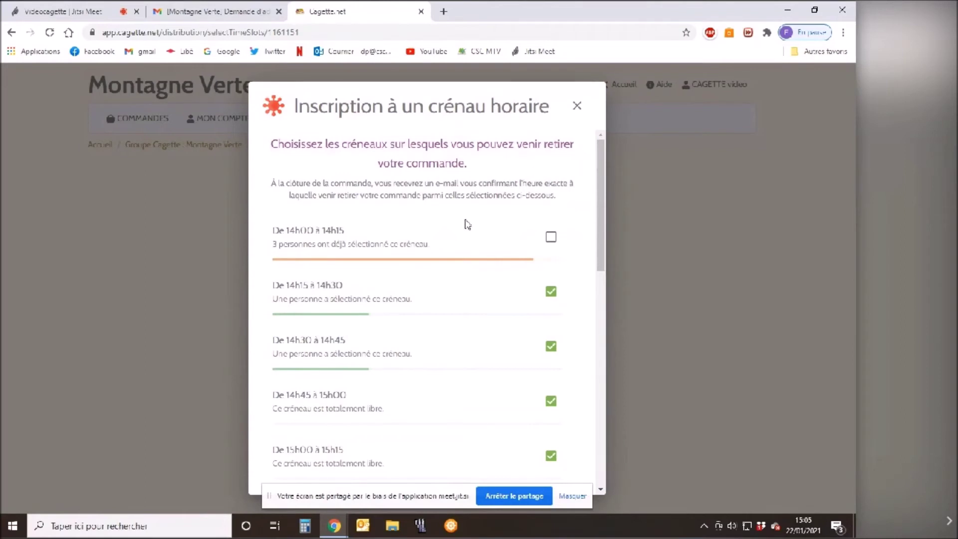
{"action": "scroll", "coordinate": [467, 224], "scroll_direction": "down", "scroll_amount": 1}
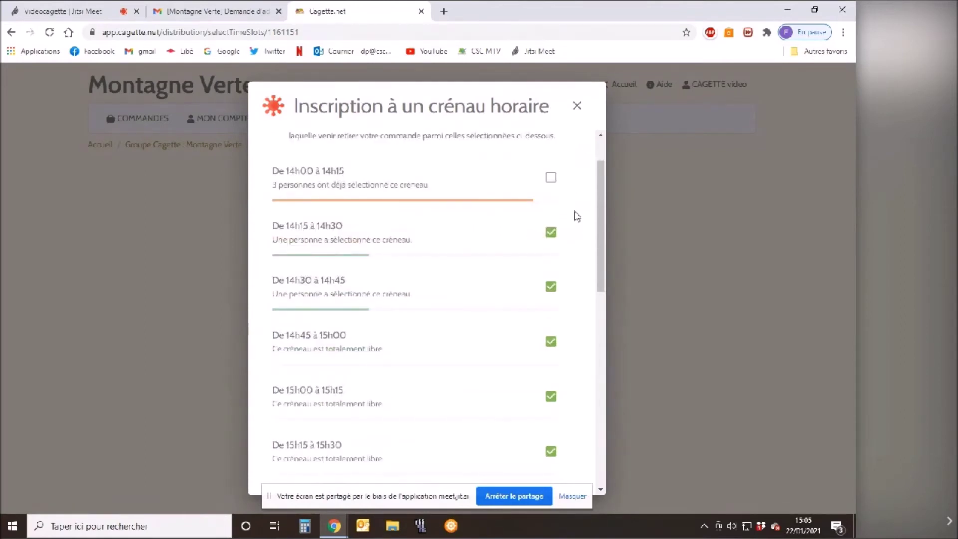
{"action": "left_click", "coordinate": [551, 233]}
{"action": "scroll", "coordinate": [505, 270], "scroll_direction": "down", "scroll_amount": 1}
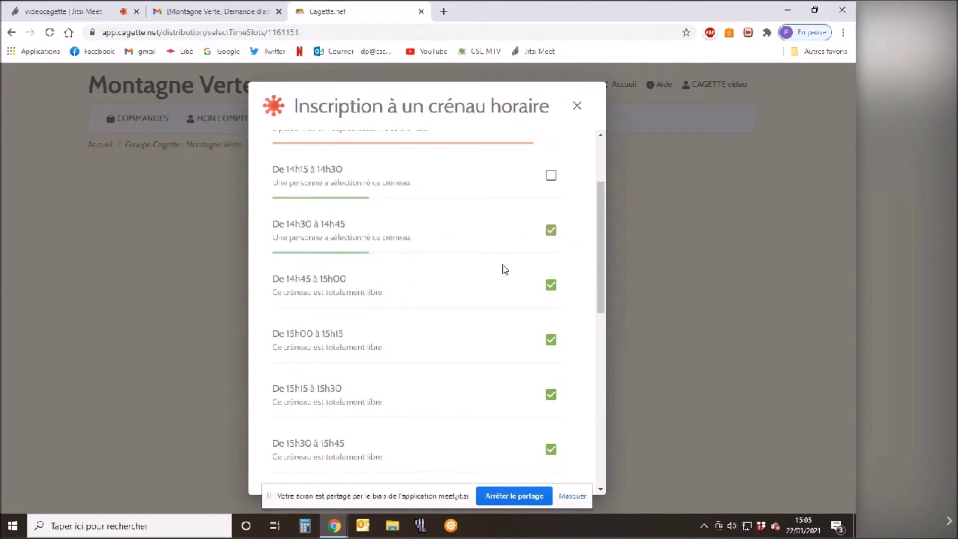
{"action": "left_click", "coordinate": [552, 228]}
{"action": "left_click", "coordinate": [552, 280]}
{"action": "scroll", "coordinate": [463, 315], "scroll_direction": "down", "scroll_amount": 1}
{"action": "left_click", "coordinate": [550, 329]}
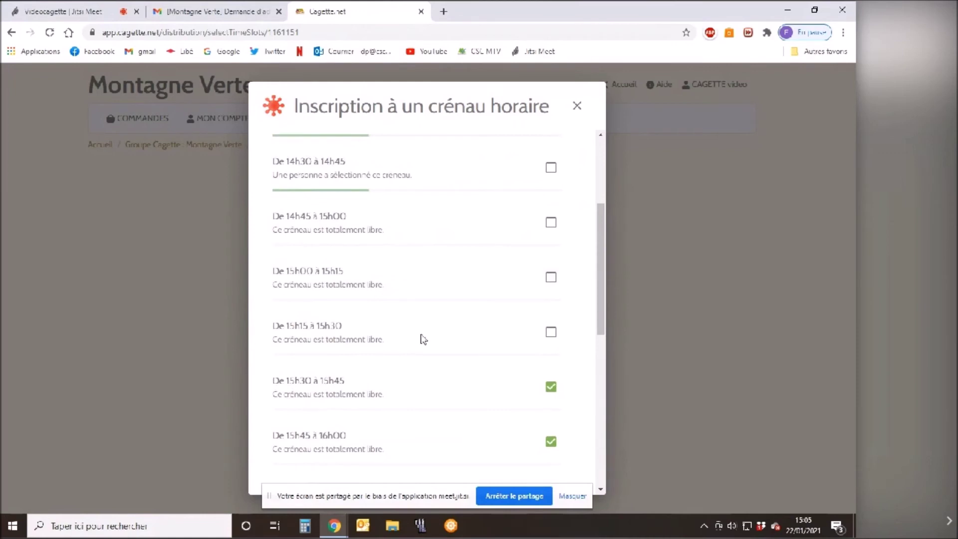
Untick the 15h30 to 16h45 slots and validate the four remaining slots.
{"action": "scroll", "coordinate": [423, 333], "scroll_direction": "down", "scroll_amount": 2}
{"action": "left_click", "coordinate": [549, 272]}
{"action": "scroll", "coordinate": [504, 304], "scroll_direction": "down", "scroll_amount": 1}
{"action": "left_click", "coordinate": [550, 261]}
{"action": "scroll", "coordinate": [498, 304], "scroll_direction": "down", "scroll_amount": 1}
{"action": "left_click", "coordinate": [549, 259]}
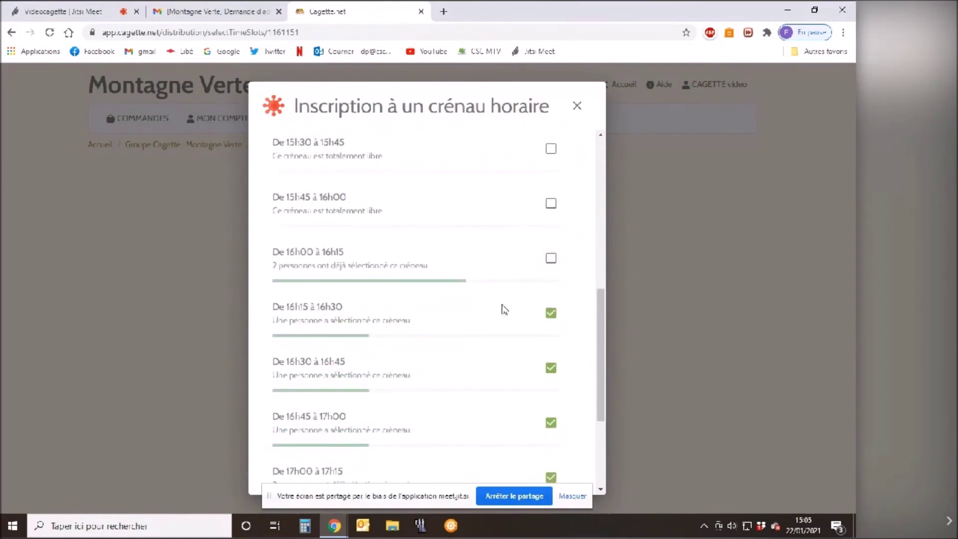
{"action": "left_click", "coordinate": [551, 313]}
{"action": "scroll", "coordinate": [501, 353], "scroll_direction": "down", "scroll_amount": 1}
{"action": "scroll", "coordinate": [500, 353], "scroll_direction": "down", "scroll_amount": 1}
{"action": "left_click", "coordinate": [551, 307]}
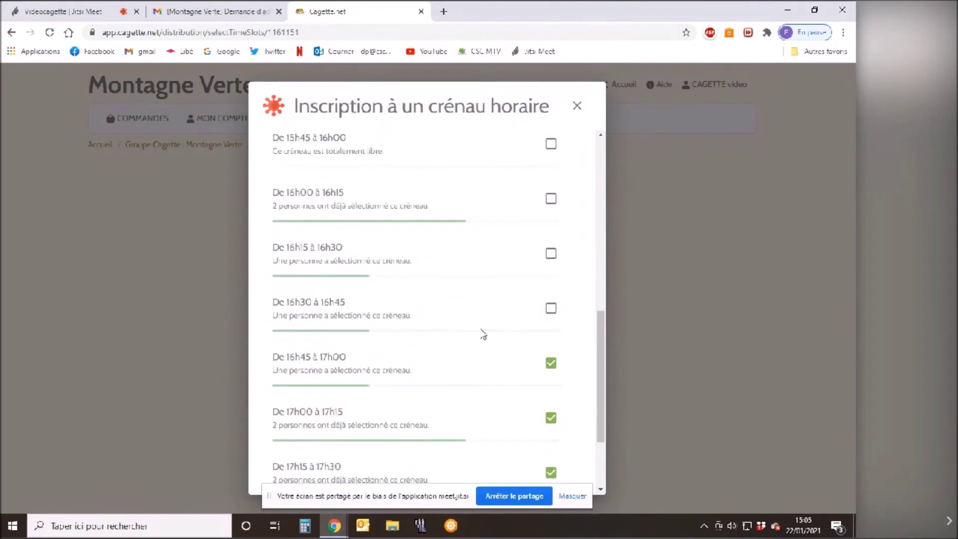
{"action": "scroll", "coordinate": [379, 354], "scroll_direction": "down", "scroll_amount": 2}
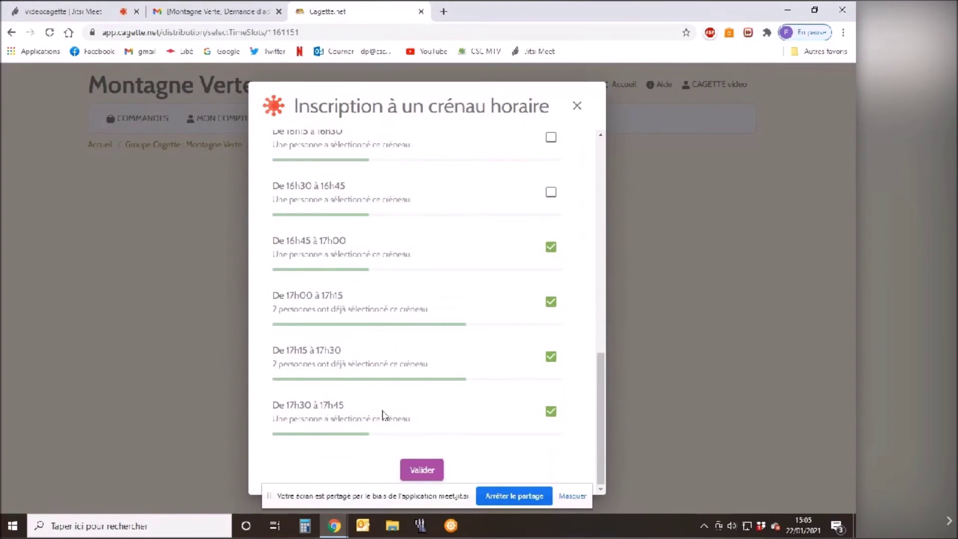
{"action": "left_click", "coordinate": [427, 471]}
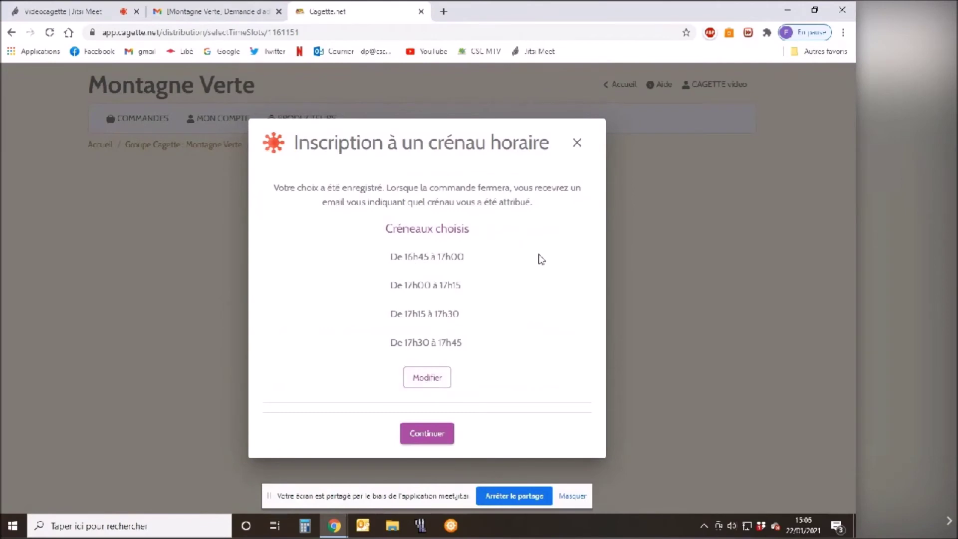
Continue to payment and select Paiement sur place for the 35.39 € total.
{"action": "left_click", "coordinate": [431, 439]}
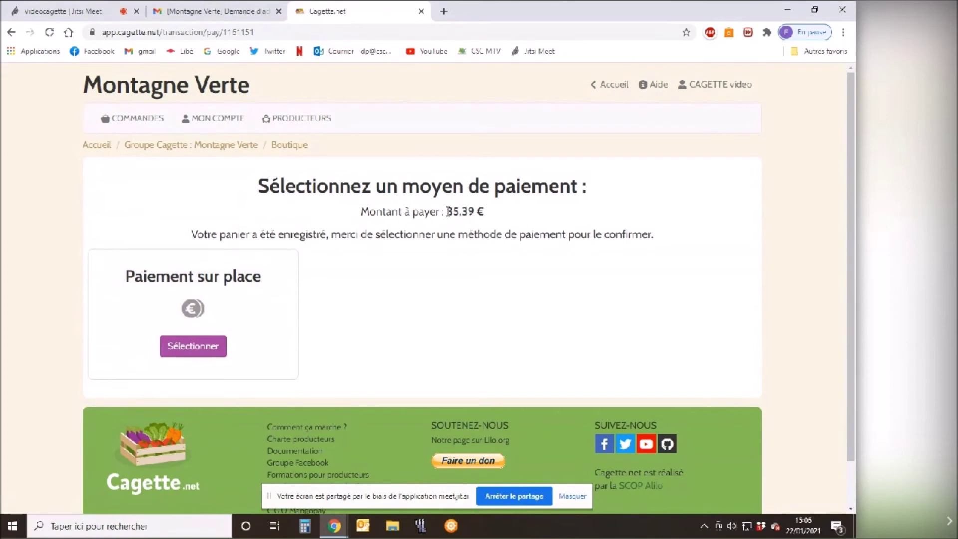
{"action": "left_click_drag", "start_coordinate": [446, 211], "coordinate": [485, 212]}
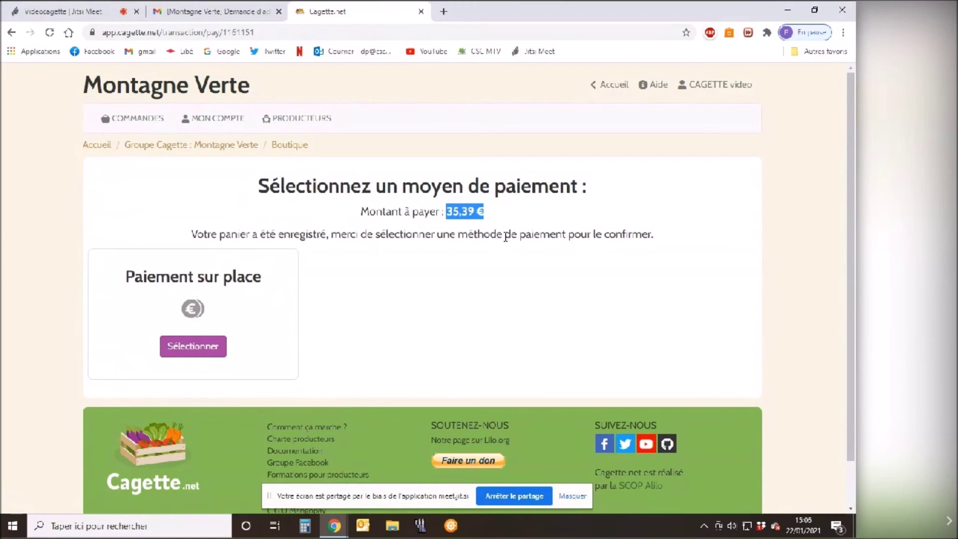
{"action": "left_click_drag", "start_coordinate": [194, 234], "coordinate": [245, 267]}
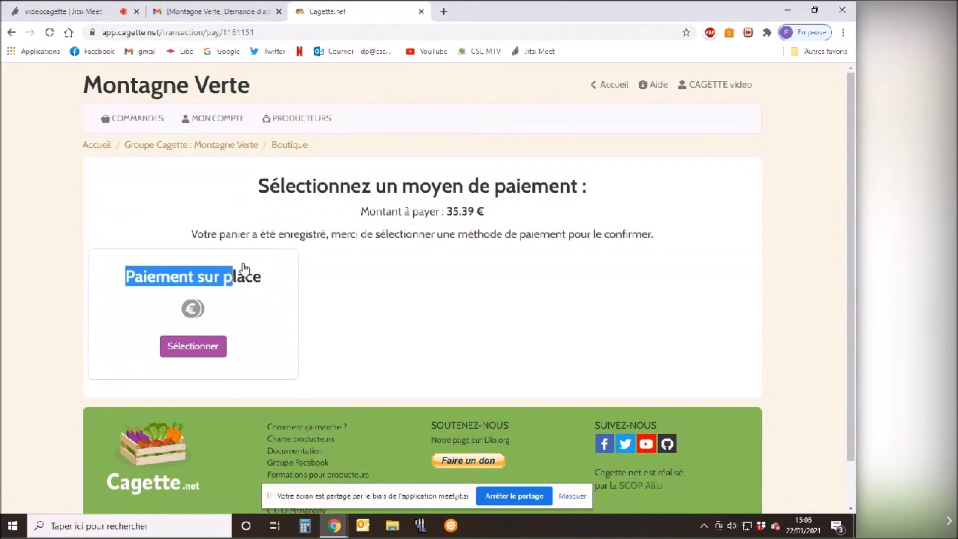
{"action": "left_click", "coordinate": [189, 348]}
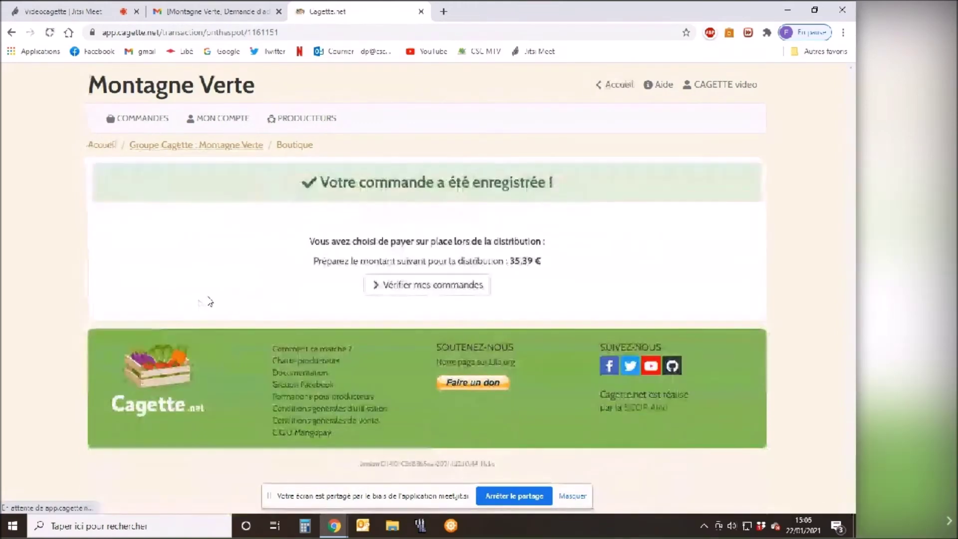
Review the order-recorded confirmation, then go to Vérifier mes commandes.
{"action": "mouse_move", "coordinate": [317, 185]}
{"action": "left_mouse_down"}
{"action": "mouse_move", "coordinate": [524, 182]}
{"action": "mouse_move", "coordinate": [568, 193]}
{"action": "mouse_move", "coordinate": [304, 192]}
{"action": "left_mouse_up"}
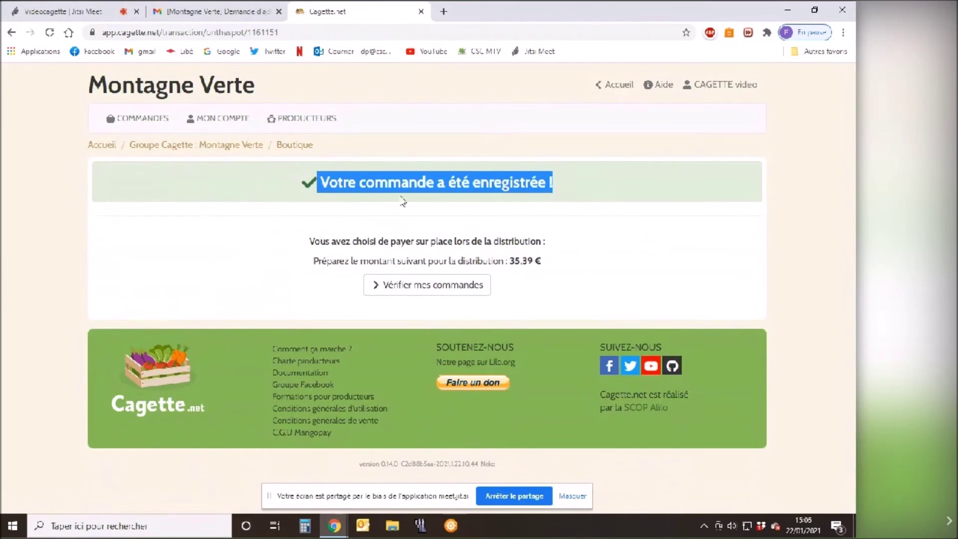
{"action": "left_click", "coordinate": [371, 202]}
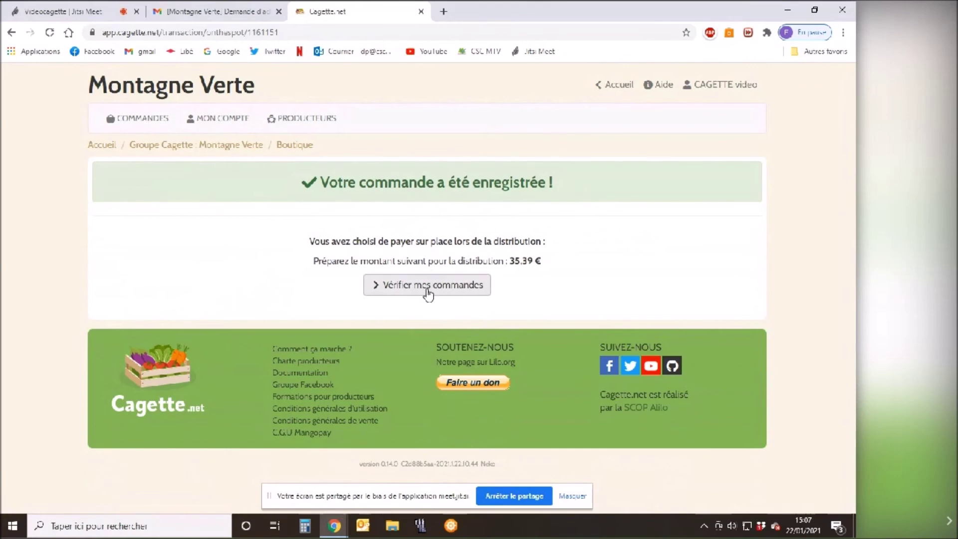
{"action": "left_click", "coordinate": [426, 289]}
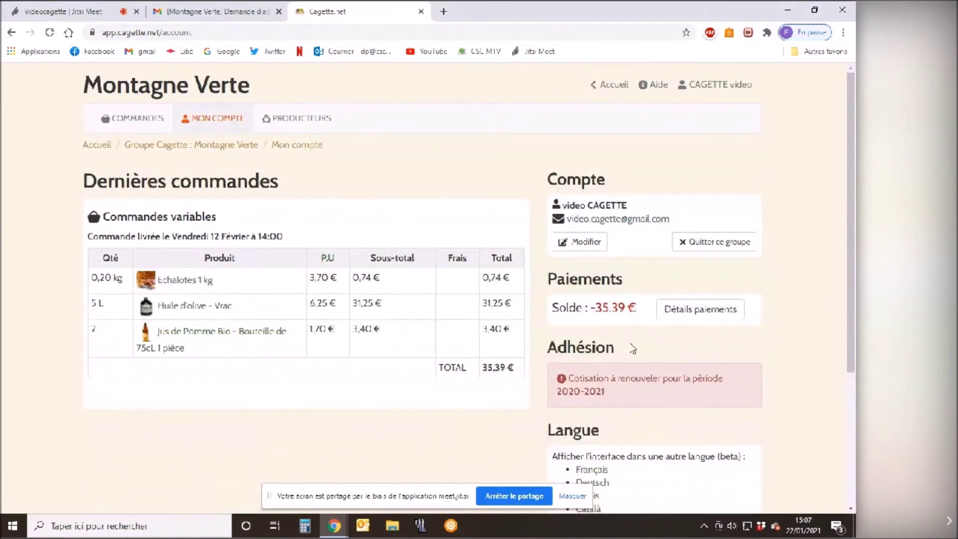
Review the 35,39 € latest order and the 2020-2021 membership renewal notice on Mon compte.
{"action": "scroll", "coordinate": [575, 284], "scroll_direction": "down", "scroll_amount": 1}
{"action": "left_click_drag", "start_coordinate": [549, 288], "coordinate": [729, 359]}
{"action": "left_click", "coordinate": [729, 359]}
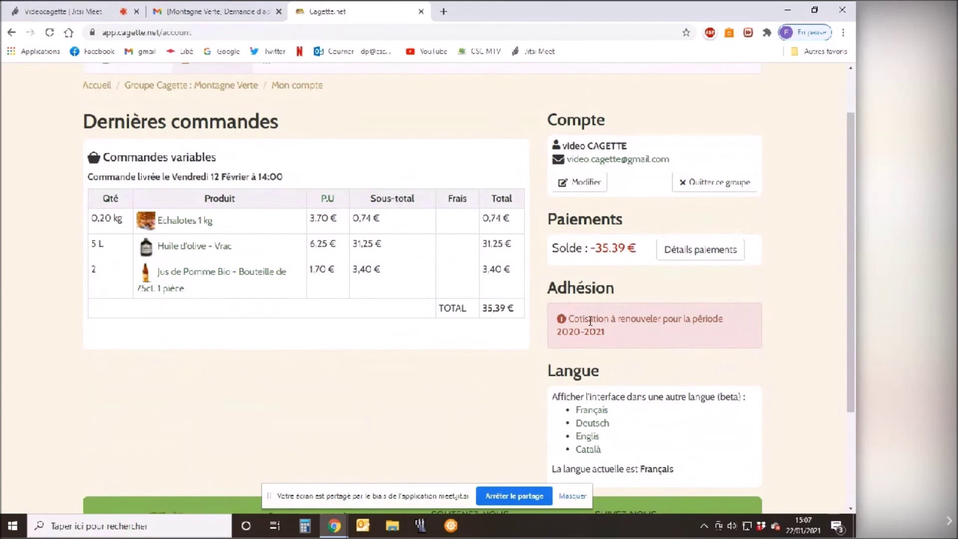
{"action": "mouse_move", "coordinate": [569, 320]}
{"action": "left_mouse_down"}
{"action": "mouse_move", "coordinate": [613, 330]}
{"action": "mouse_move", "coordinate": [562, 319]}
{"action": "left_mouse_up"}
{"action": "left_click", "coordinate": [647, 340]}
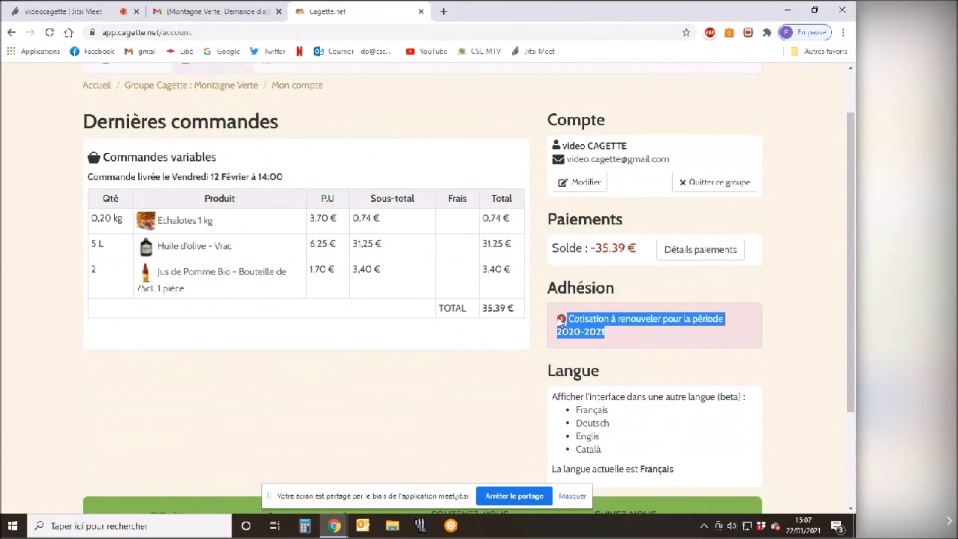
{"action": "left_click", "coordinate": [618, 343]}
{"action": "left_click_drag", "start_coordinate": [623, 334], "coordinate": [558, 322]}
{"action": "left_click", "coordinate": [621, 333]}
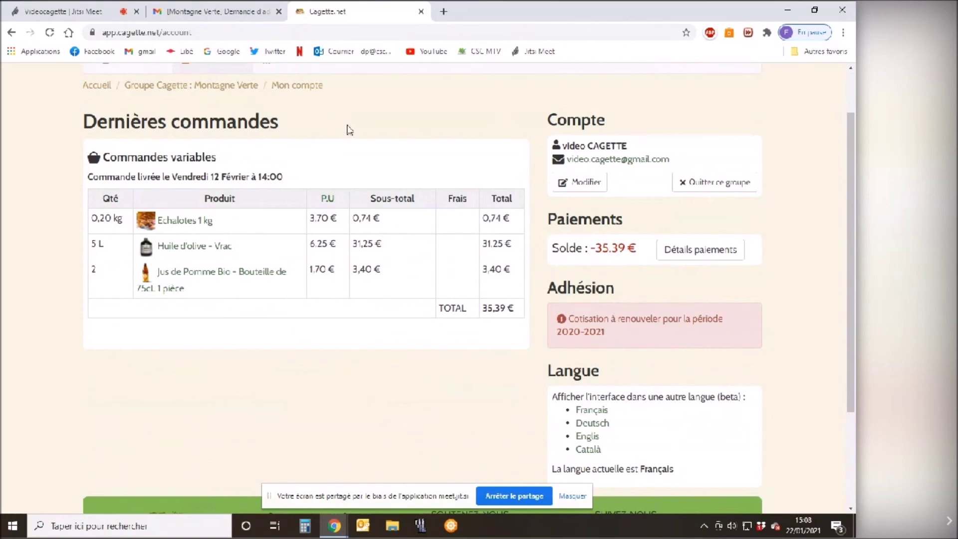
{"action": "scroll", "coordinate": [349, 130], "scroll_direction": "up", "scroll_amount": 2}
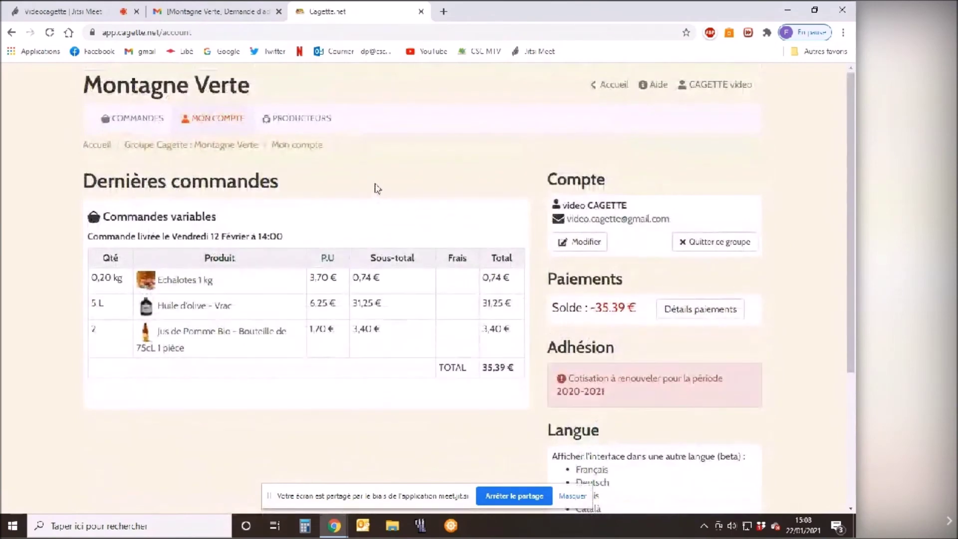